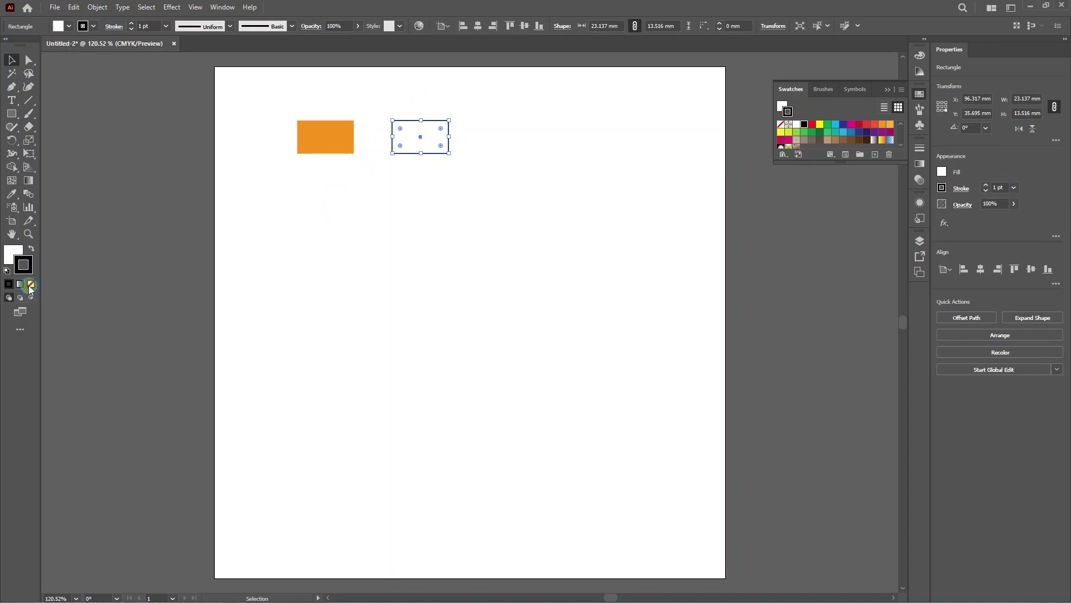
# Step: Remove the second rectangle's stroke and fill it with light orange FFDBAB
pyautogui.click(17, 251)
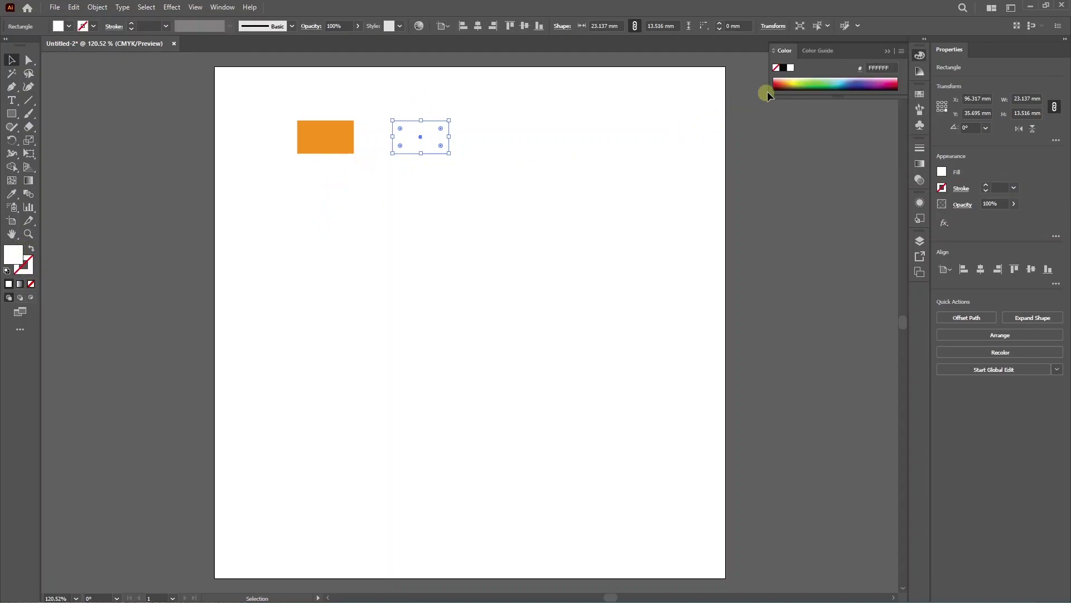
pyautogui.click(920, 94)
pyautogui.click(890, 124)
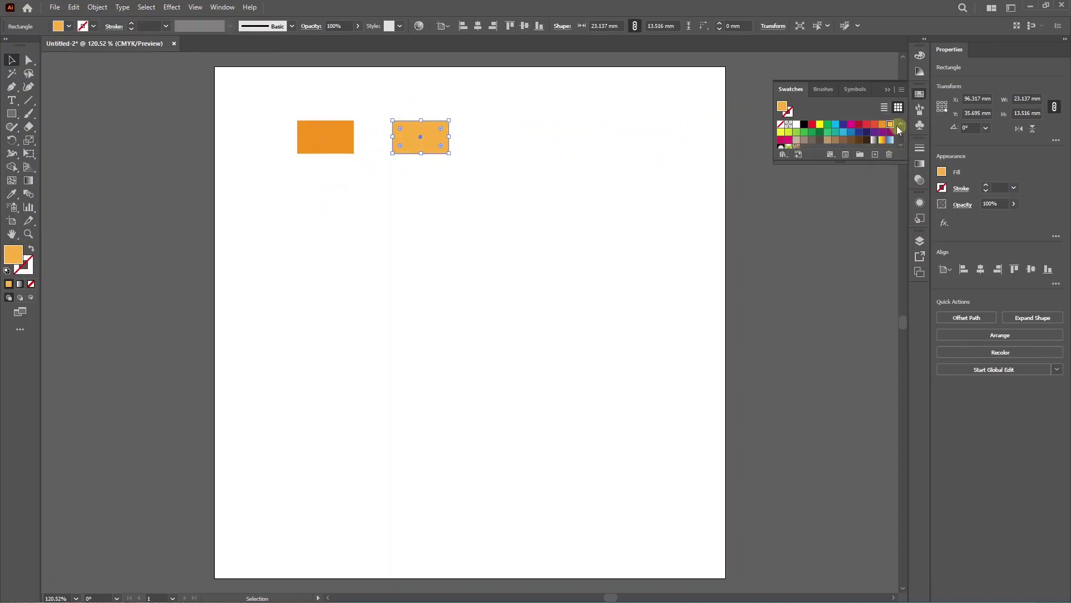
pyautogui.doubleClick(19, 259)
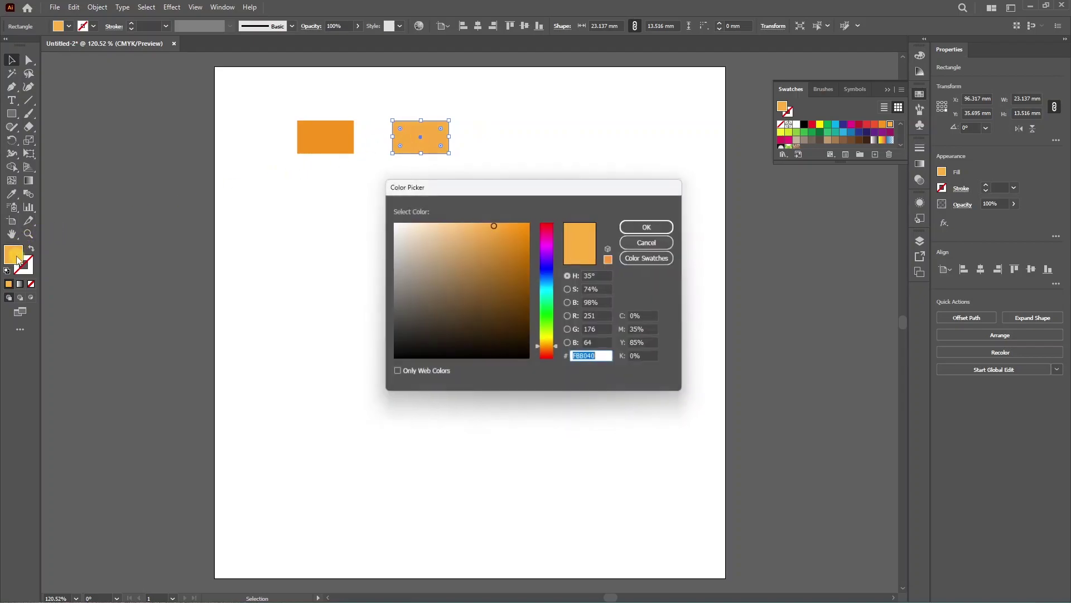
pyautogui.click(422, 219)
pyautogui.moveTo(424, 213); pyautogui.dragTo(436, 211)
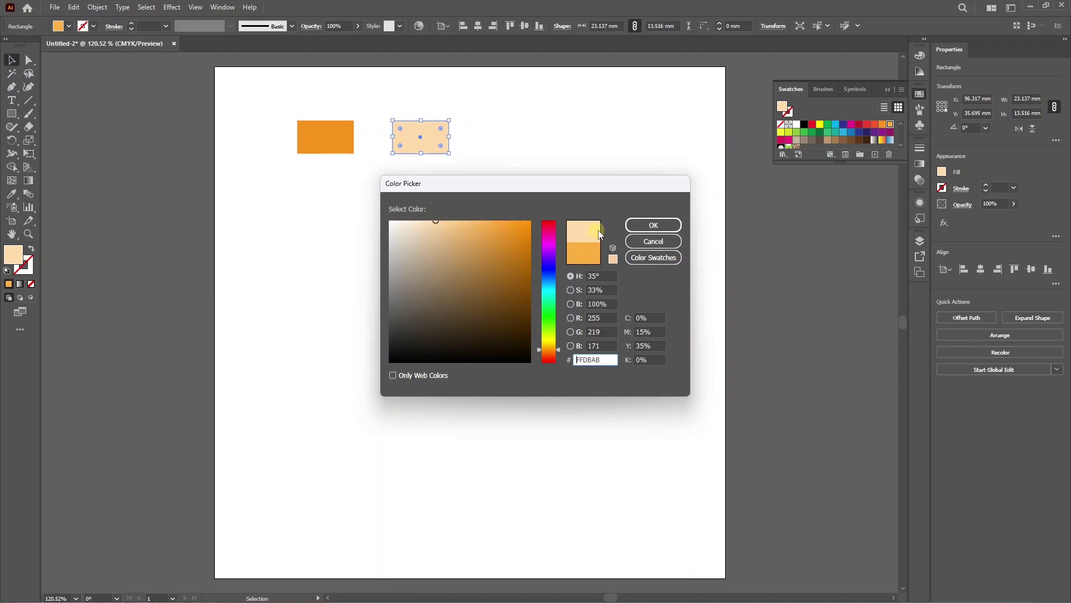
pyautogui.click(653, 225)
# Step: Move both orange rectangles to the artboard's upper-left corner and lock them
pyautogui.moveTo(314, 102); pyautogui.dragTo(446, 170)
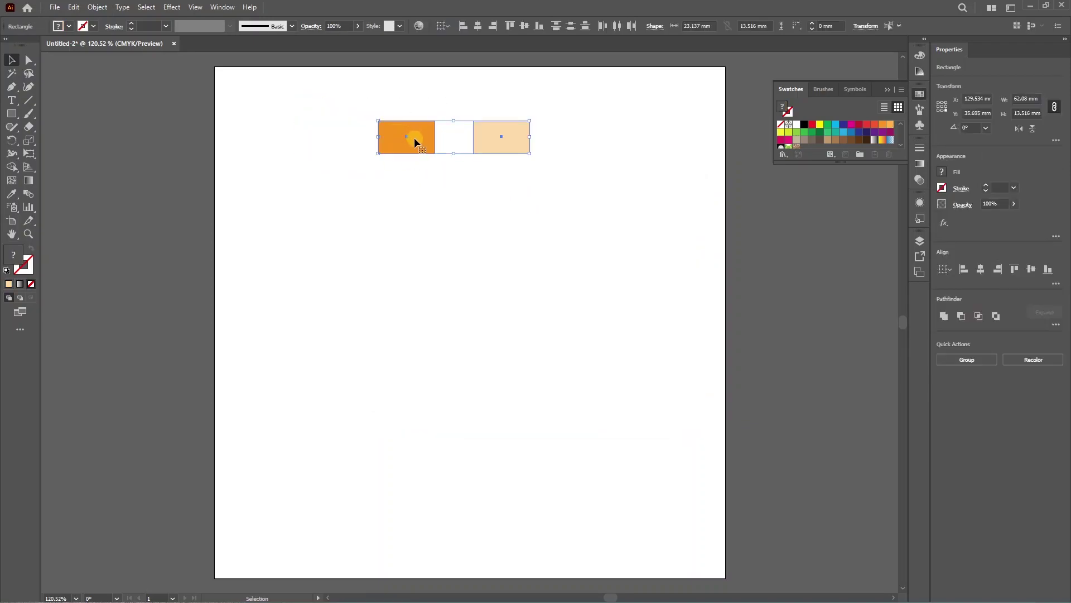
pyautogui.moveTo(411, 139); pyautogui.dragTo(273, 97)
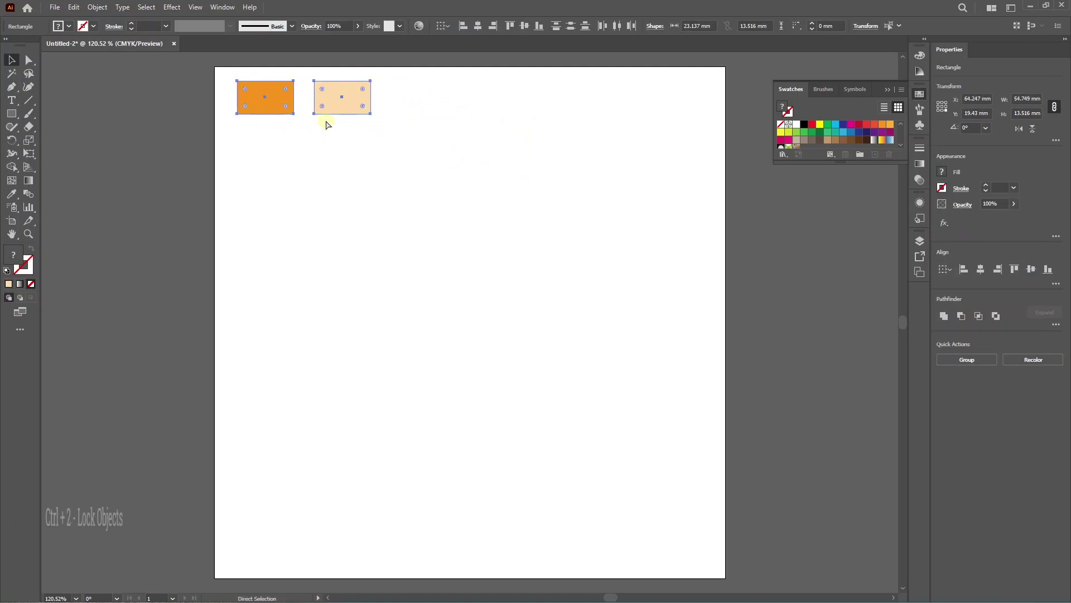
pyautogui.hotkey('ctrl', '2')
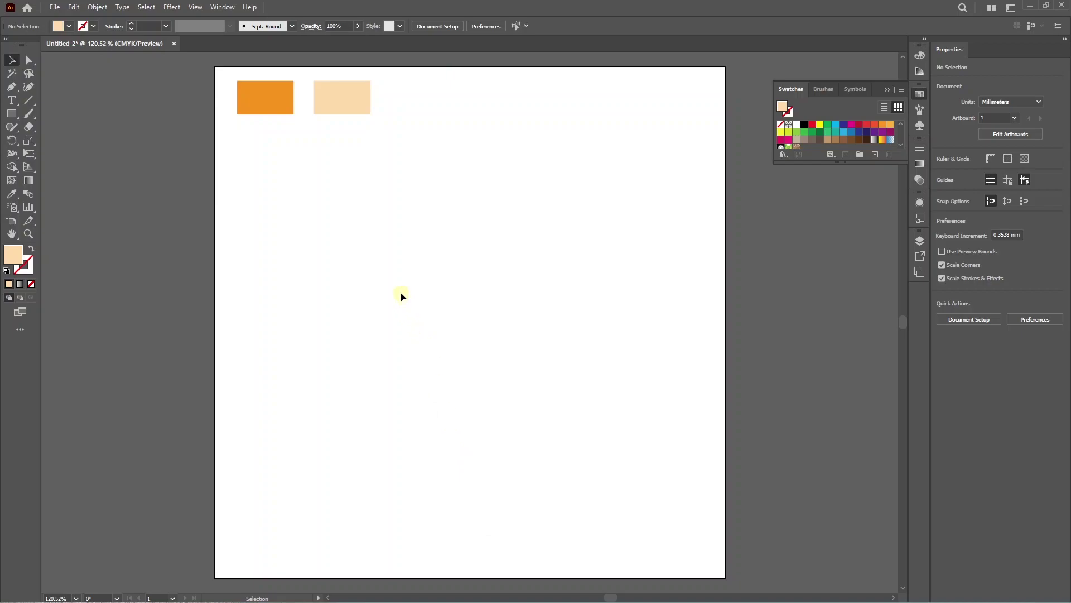
# Step: Draw a rectangle spanning the artboard's 210 mm width and halve its width using 210 mm/2
pyautogui.press('m')
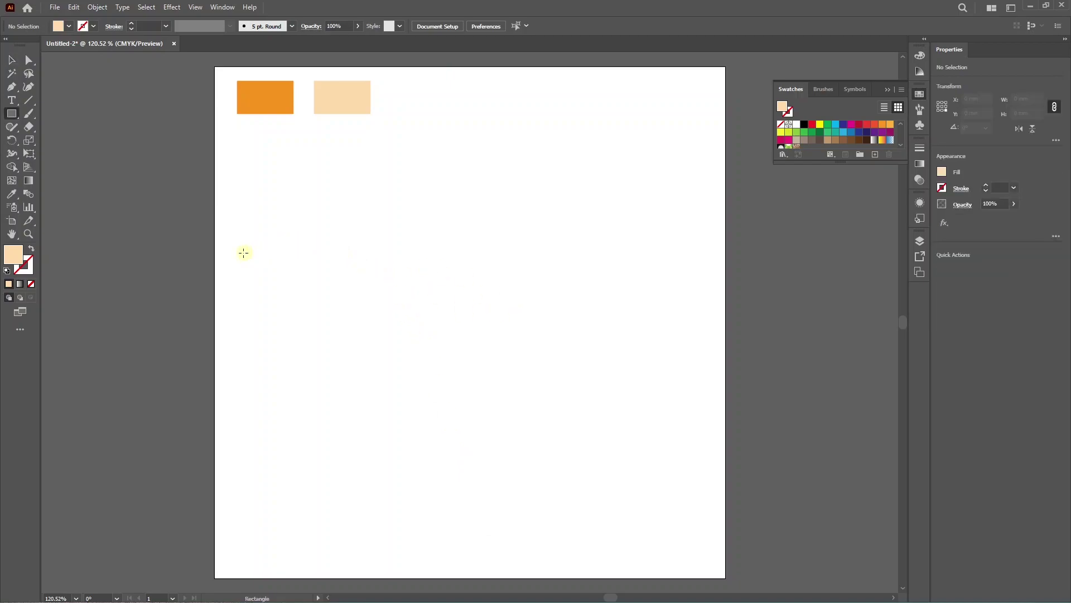
pyautogui.moveTo(215, 268); pyautogui.dragTo(725, 333)
pyautogui.press('v')
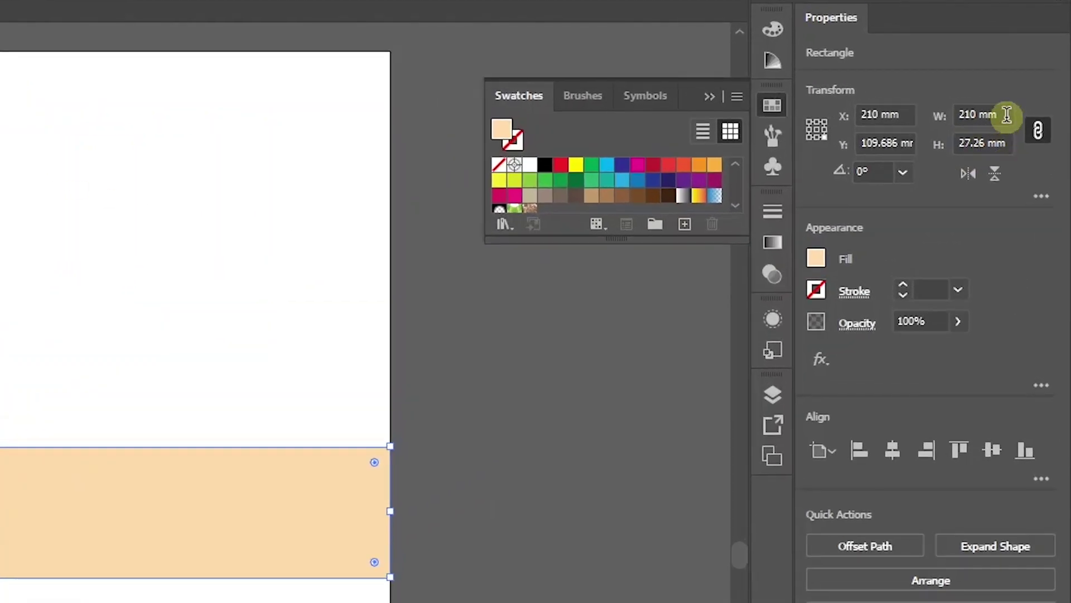
pyautogui.click(1038, 99)
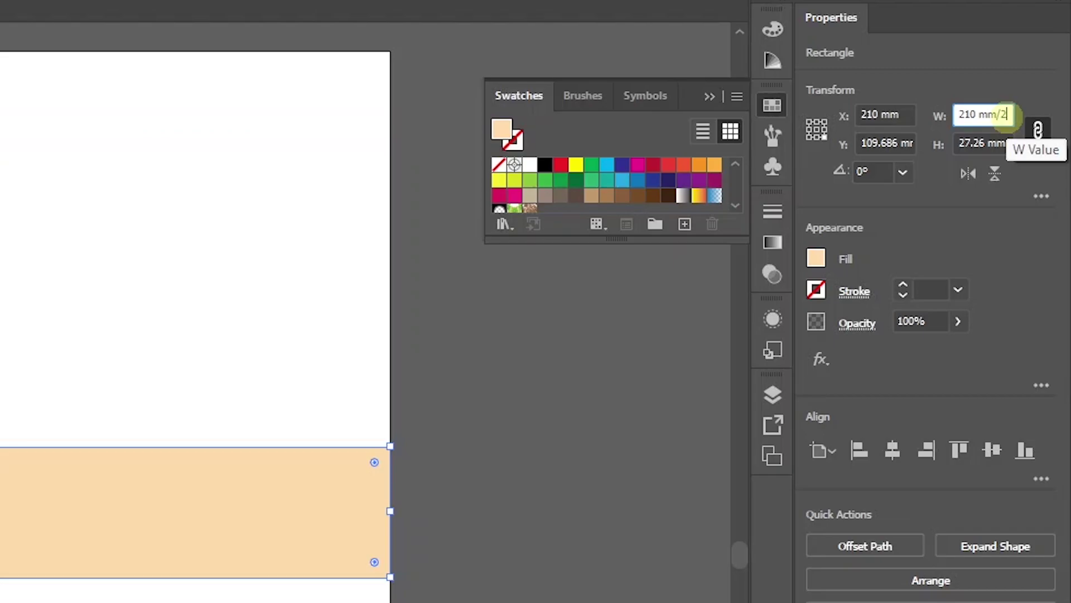
pyautogui.press('Return')
# Step: Show the rulers and place a vertical guide at the halved rectangle's inner edge, on the artboard's centre
pyautogui.click(457, 304)
pyautogui.hotkey('ctrl', 'r')
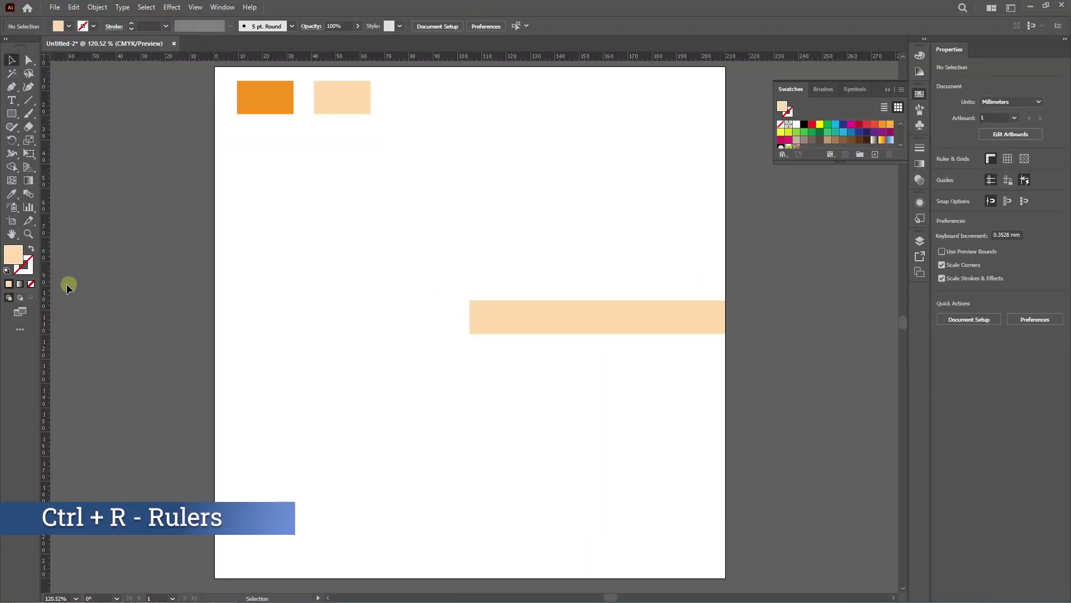
pyautogui.moveTo(42, 313); pyautogui.dragTo(467, 296)
# Step: Rotate the helper rectangle 90°, stretch it to the artboard's full height and halve its height with /2
pyautogui.hotkey('ctrl', '1')
pyautogui.click(721, 316)
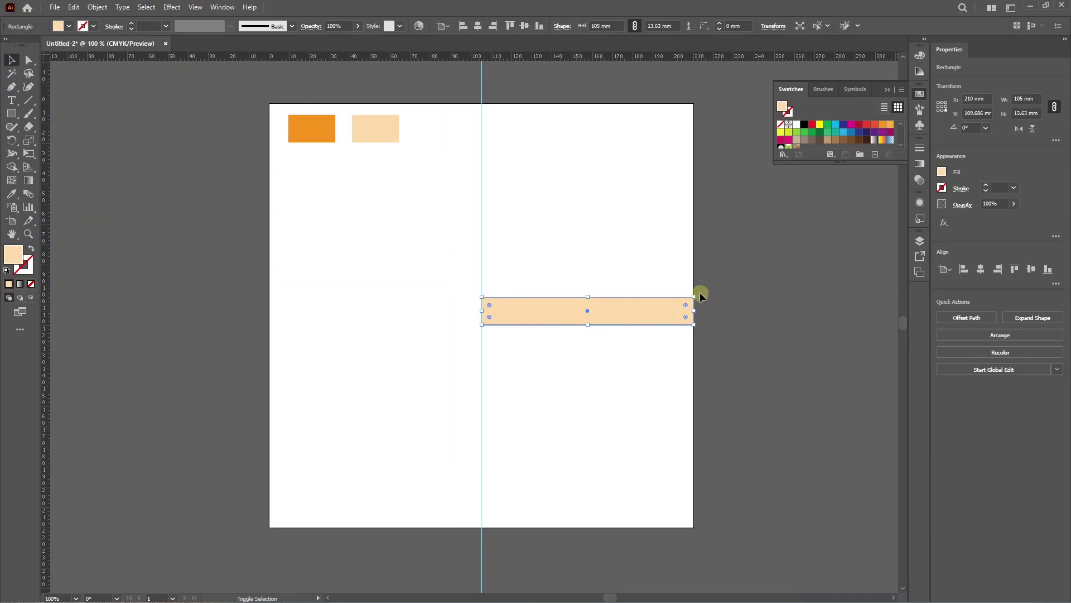
pyautogui.moveTo(697, 294); pyautogui.dragTo(569, 164)
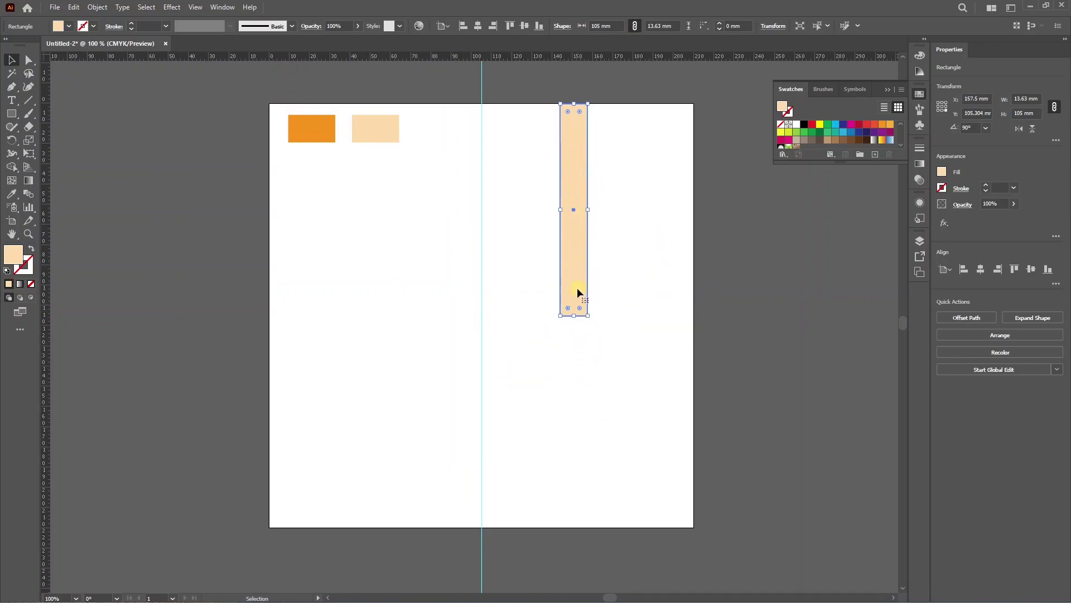
pyautogui.moveTo(574, 315); pyautogui.dragTo(569, 526)
pyautogui.click(1044, 113)
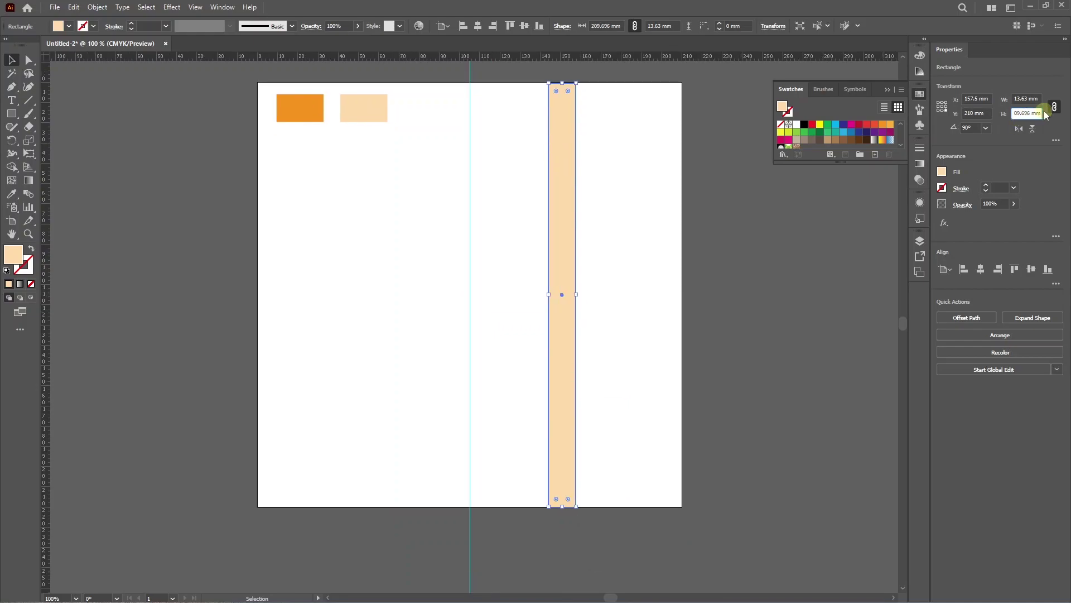
pyautogui.write('/2')
pyautogui.press('Return')
# Step: Place a horizontal guide at the halved rectangle's edge through the artboard's centre and delete the helper rectangle
pyautogui.moveTo(581, 56); pyautogui.dragTo(591, 295)
pyautogui.click(584, 294)
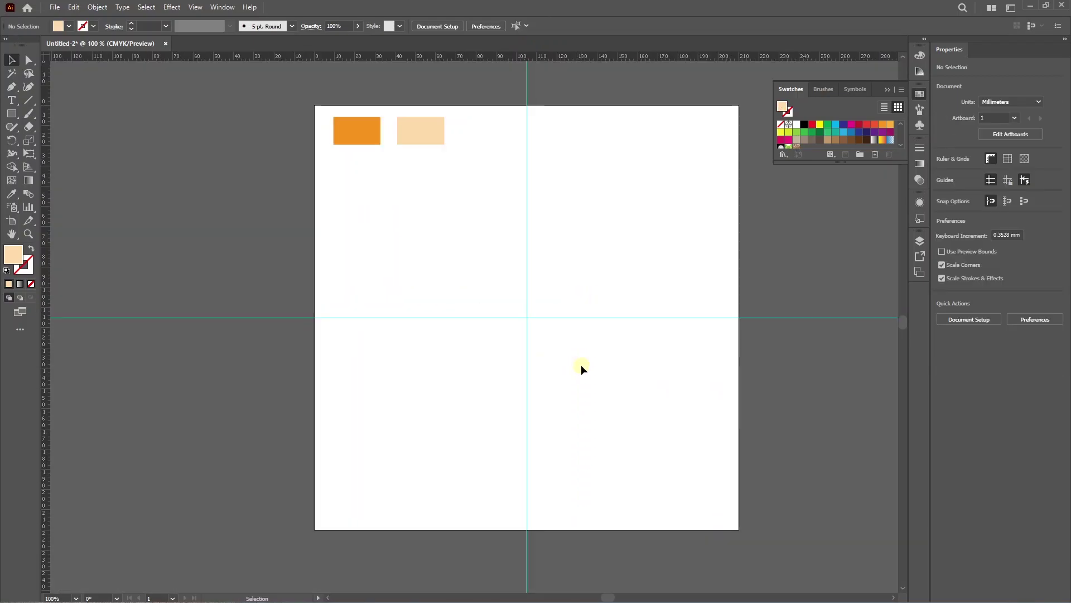
pyautogui.moveTo(581, 366); pyautogui.dragTo(477, 265)
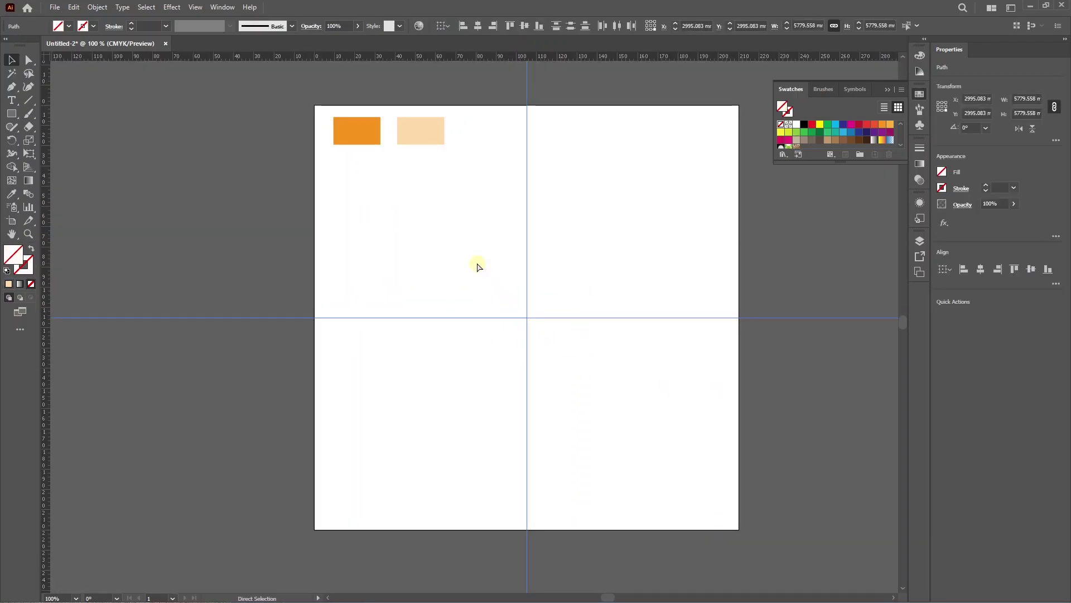
pyautogui.click(477, 264)
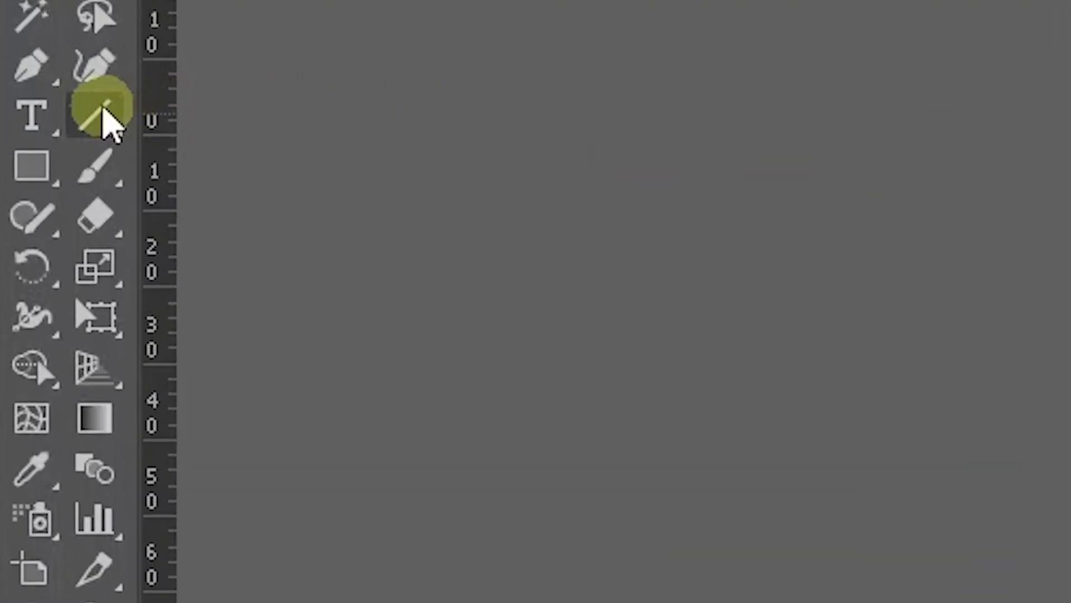
# Step: Draw a vertical line about 97 mm long centred on the guide intersection and give it a black stroke
pyautogui.click(29, 100)
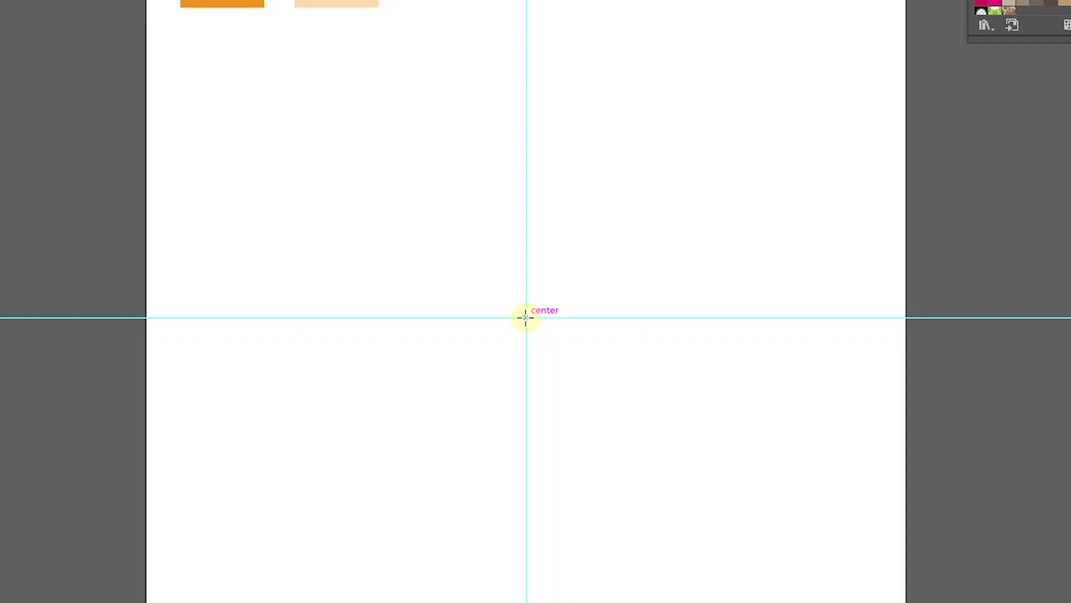
pyautogui.moveTo(525, 318)
pyautogui.mouseDown()
pyautogui.moveTo(523, 96)
pyautogui.moveTo(524, 141)
pyautogui.mouseUp()
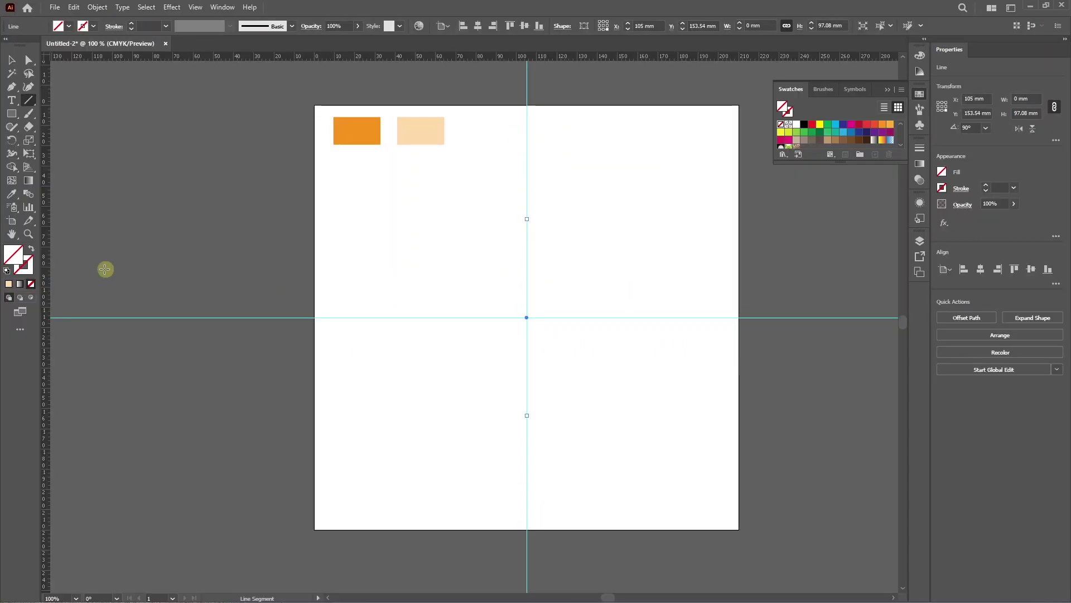
pyautogui.click(22, 264)
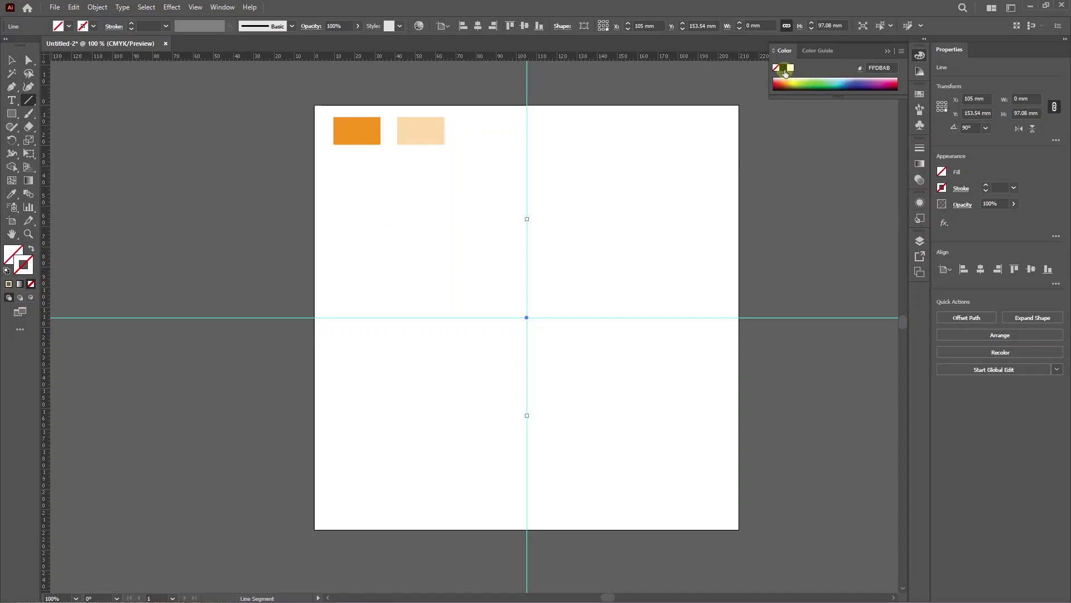
pyautogui.click(784, 68)
pyautogui.click(10, 60)
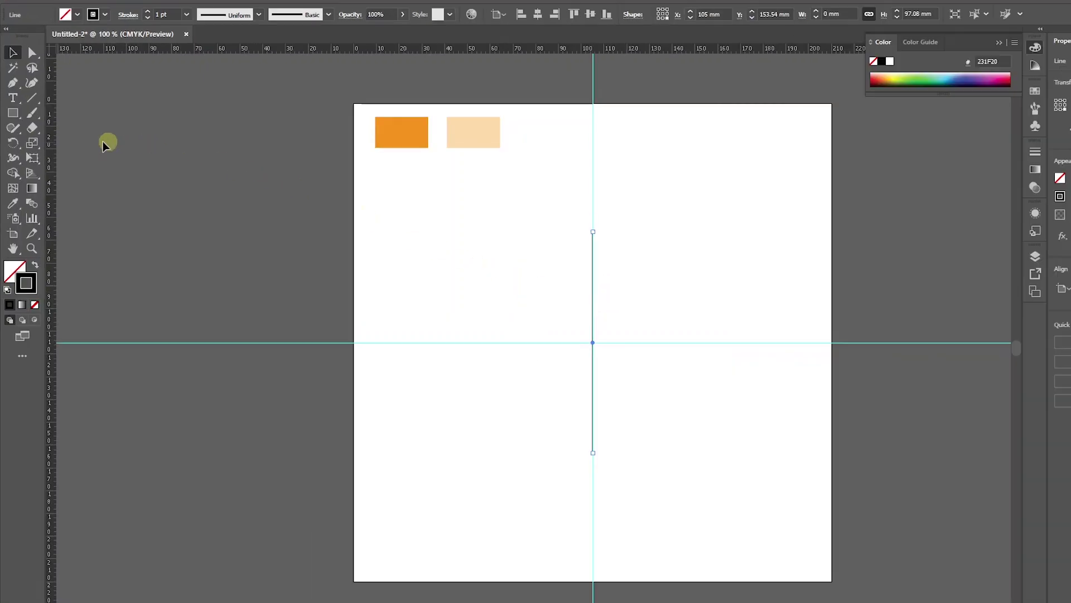
# Step: Create a copy of the vertical line rotated 45° around the guide intersection
pyautogui.click(12, 142)
pyautogui.moveTo(48, 212); pyautogui.dragTo(244, 216)
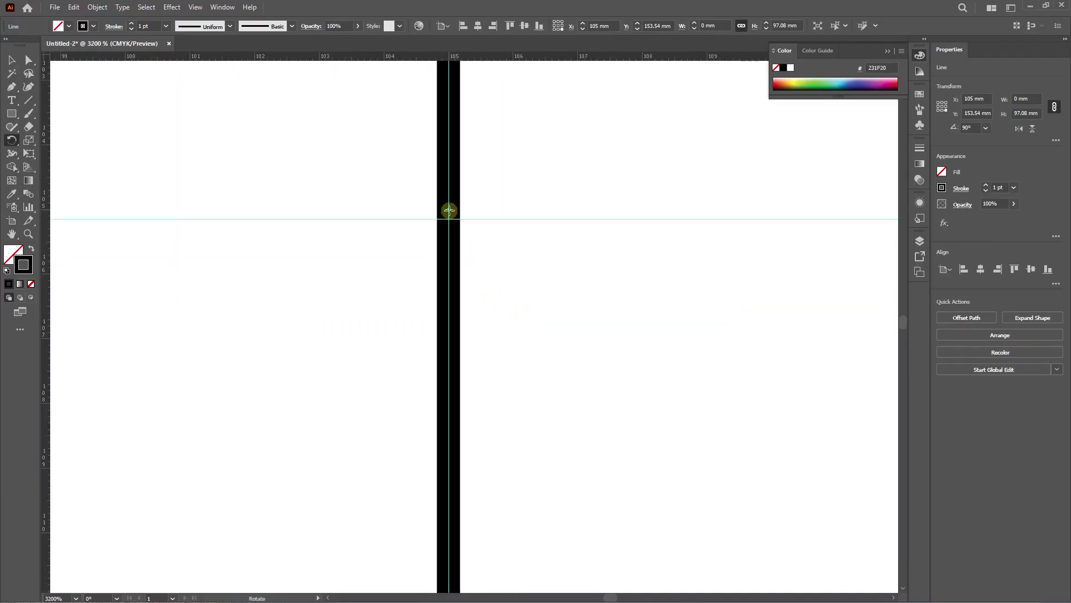
pyautogui.scroll(2, 449, 208)
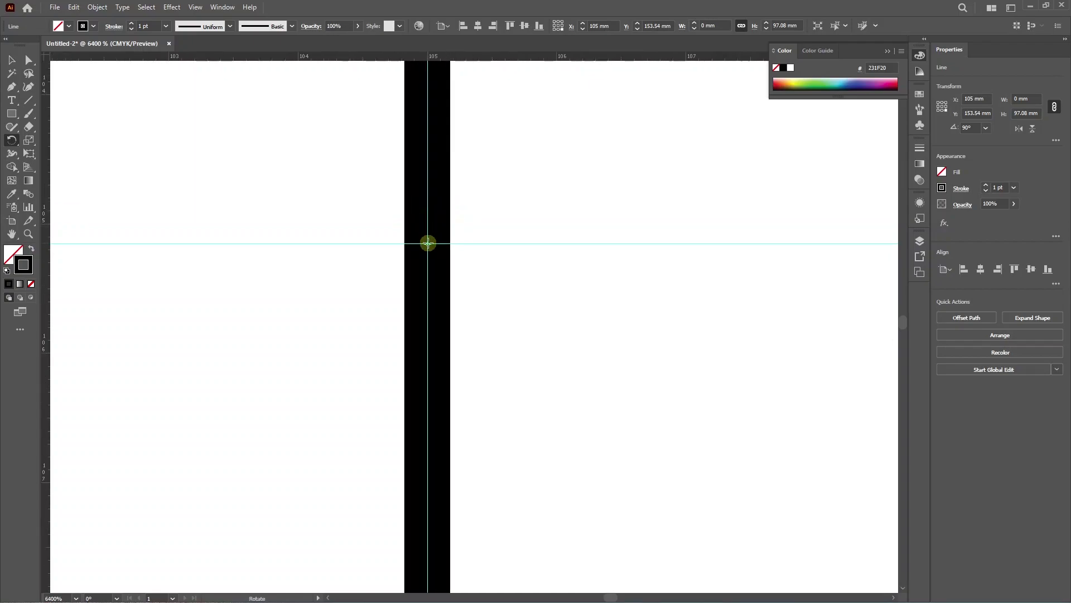
pyautogui.hotkey('ctrl', '0')
pyautogui.keyDown('alt'); pyautogui.click(520, 272); pyautogui.keyUp('alt')
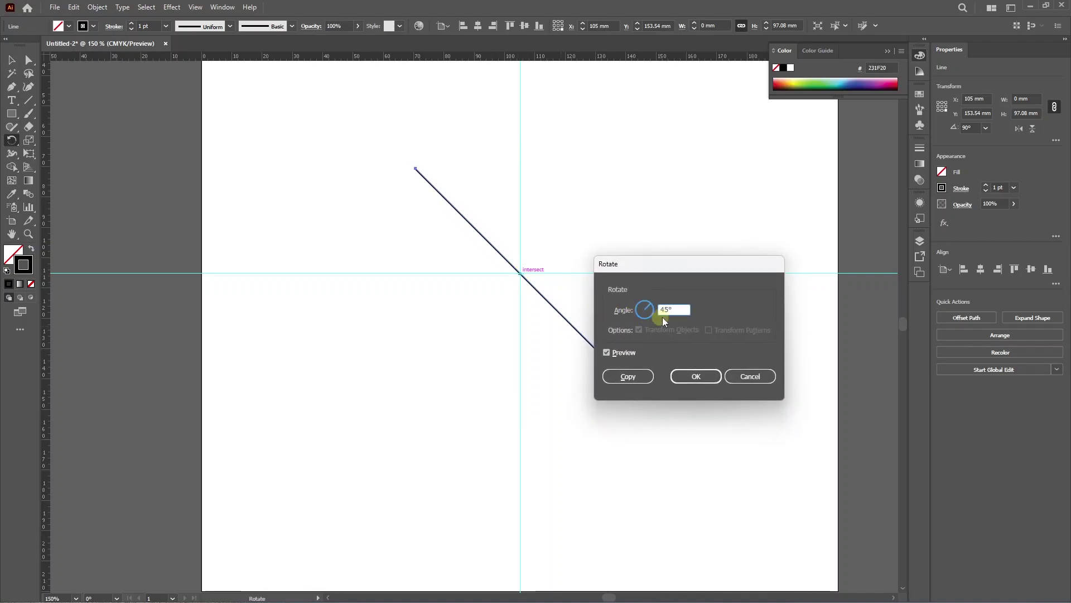
pyautogui.doubleClick(670, 309)
pyautogui.press('Tab')
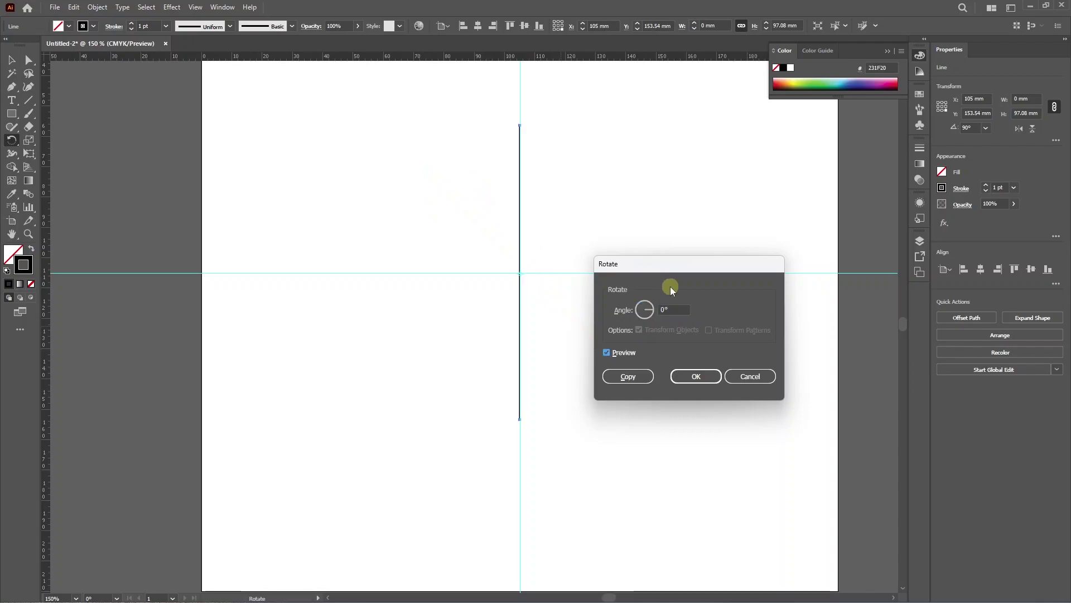
pyautogui.click(644, 310)
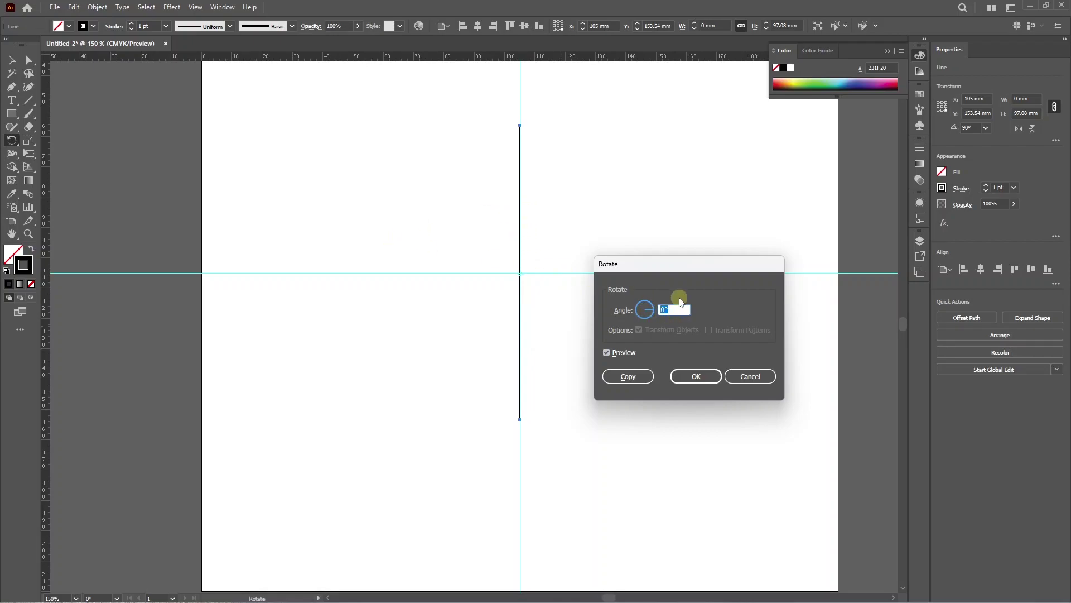
pyautogui.press('Tab')
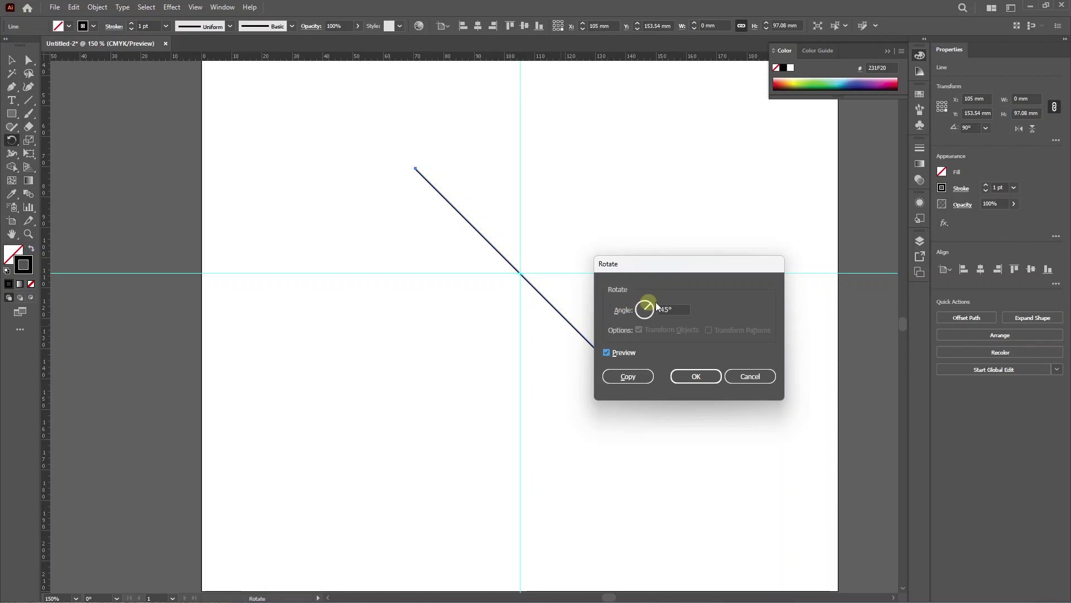
pyautogui.click(627, 377)
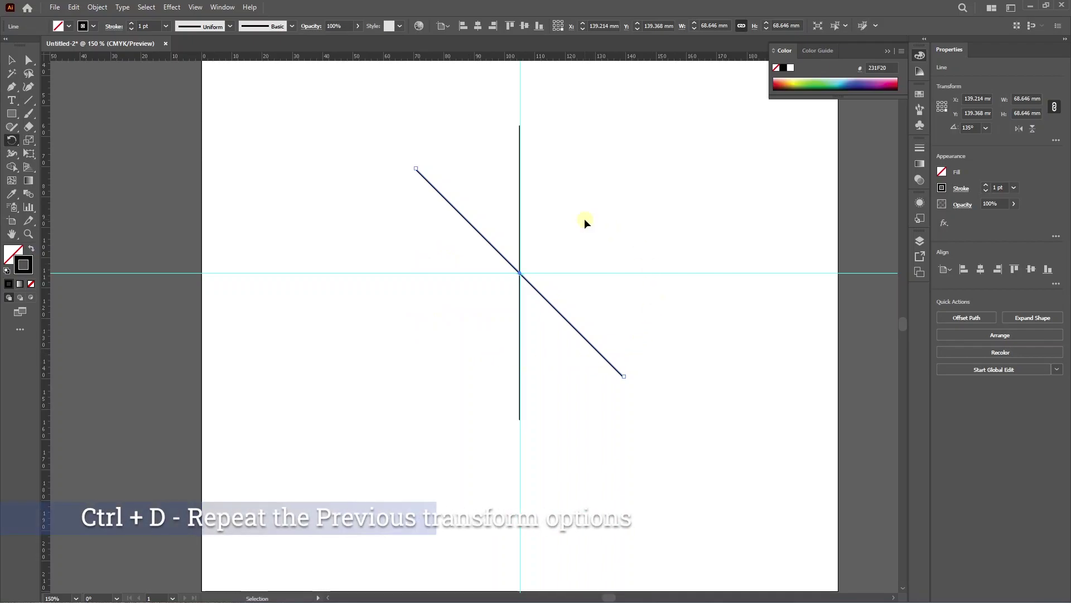
# Step: Repeat the 45° rotated copy twice to complete the eight-ray star of lines, and deselect
pyautogui.hotkey('ctrl', 'd')
pyautogui.hotkey('ctrl', 'd')
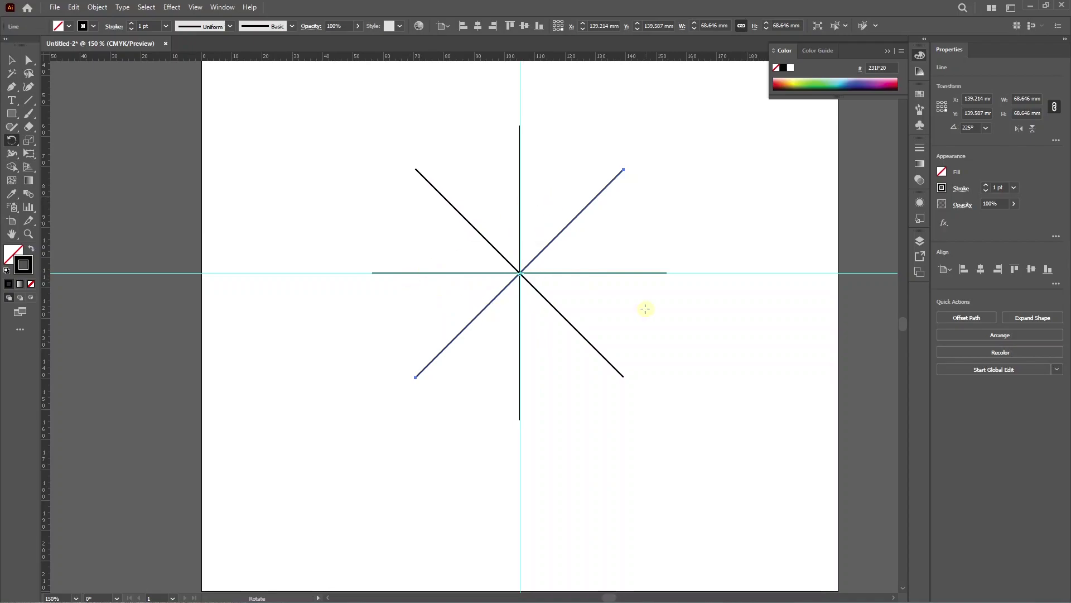
pyautogui.click(138, 157)
# Step: Draw an ellipse about 39.7 by 8.6 mm centred on the vertical guide below the star, with black fill and no stroke
pyautogui.click(12, 114)
pyautogui.moveTo(15, 117); pyautogui.dragTo(71, 140)
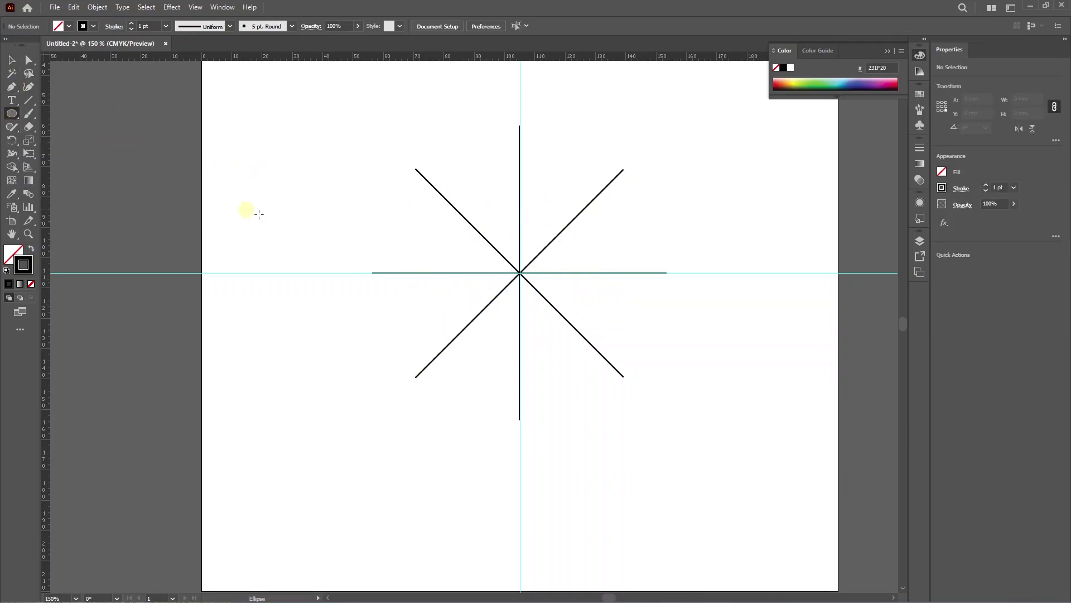
pyautogui.scroll(3, 432, 358)
pyautogui.moveTo(431, 357)
pyautogui.mouseDown()
pyautogui.moveTo(533, 330)
pyautogui.moveTo(622, 328)
pyautogui.moveTo(592, 322)
pyautogui.mouseUp()
pyautogui.press('v')
pyautogui.hotkey('shift', 'x')
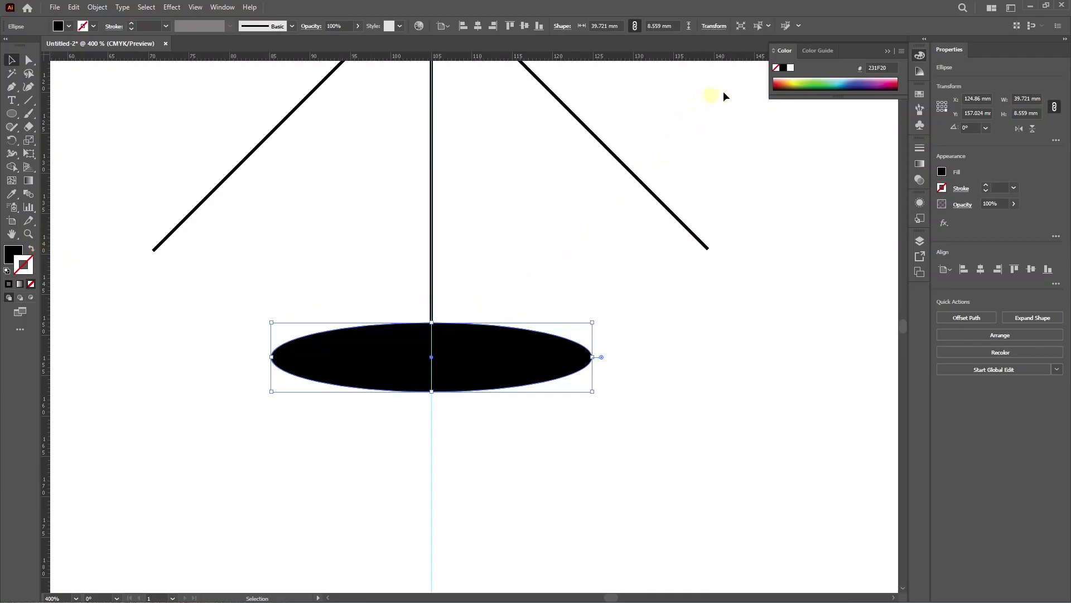
# Step: Fill the ellipse with the dark orange sampled from the first reference rectangle
pyautogui.scroll(-4, 464, 267)
pyautogui.scroll(3, 461, 262)
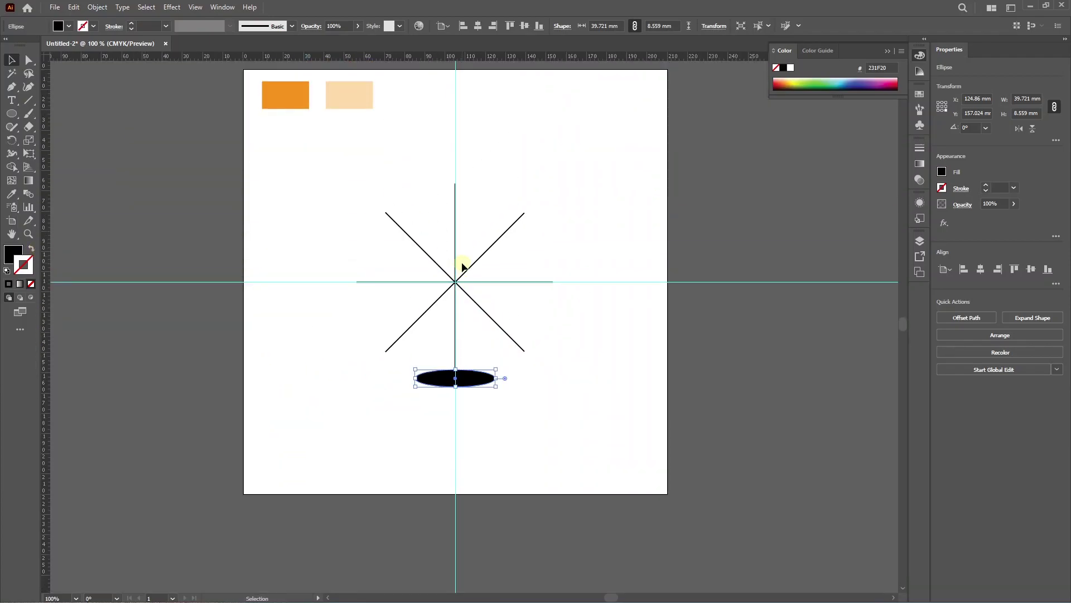
pyautogui.press('i')
pyautogui.click(287, 92)
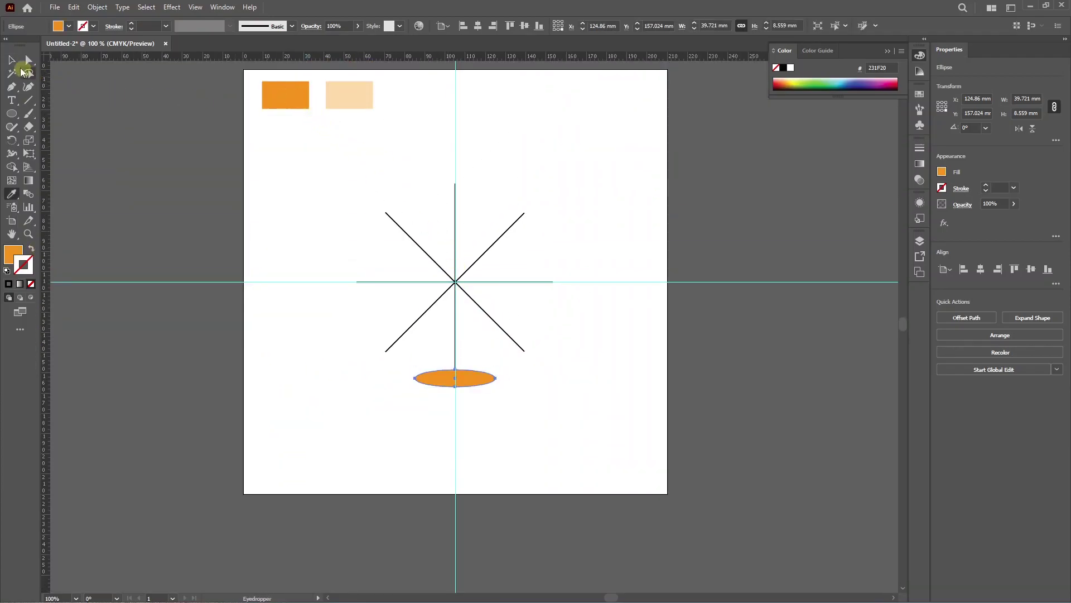
pyautogui.press('v')
# Step: Move the ellipse up so its lower edge meets the lower end of the vertical line
pyautogui.scroll(4, 467, 378)
pyautogui.moveTo(455, 377); pyautogui.dragTo(451, 336)
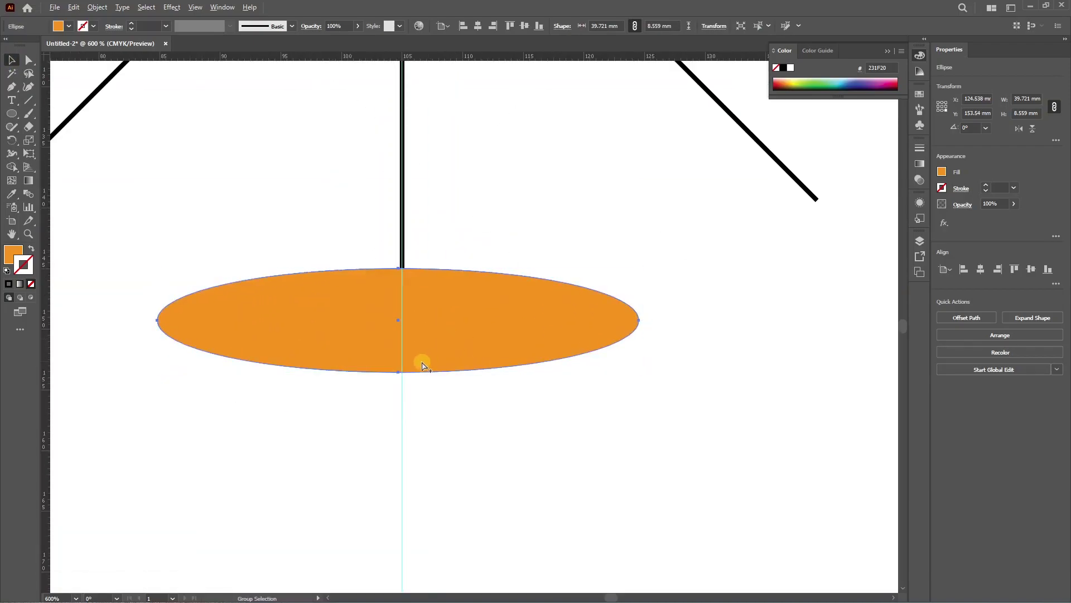
pyautogui.scroll(4, 423, 361)
pyautogui.scroll(-7, 344, 409)
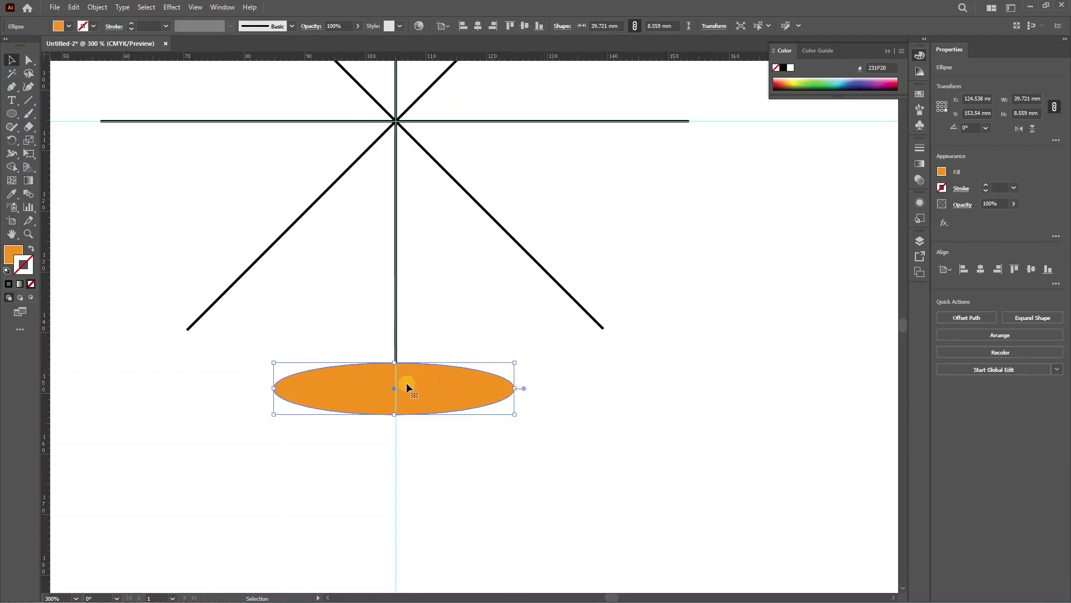
# Step: Centre the ellipse horizontally on the vertical guide
pyautogui.moveTo(407, 383); pyautogui.dragTo(429, 388)
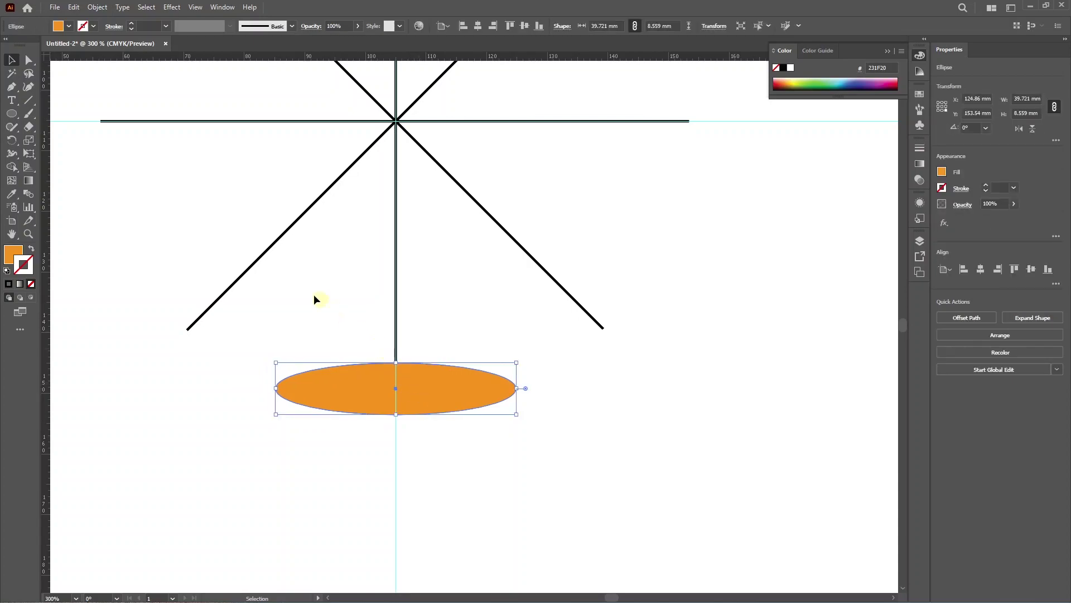
pyautogui.click(11, 140)
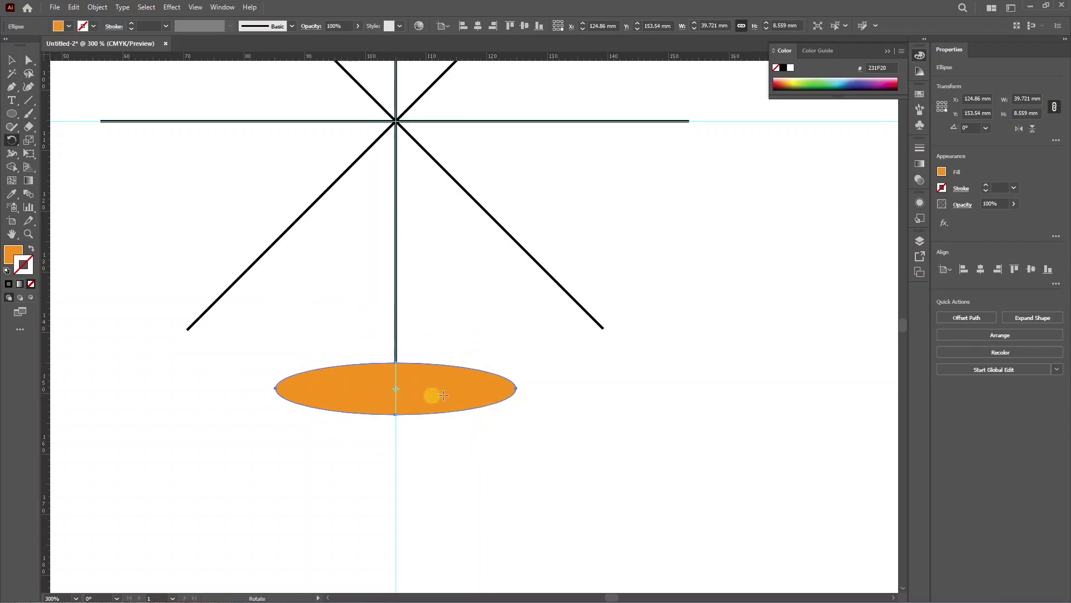
pyautogui.scroll(1, 514, 306)
pyautogui.scroll(-2, 512, 306)
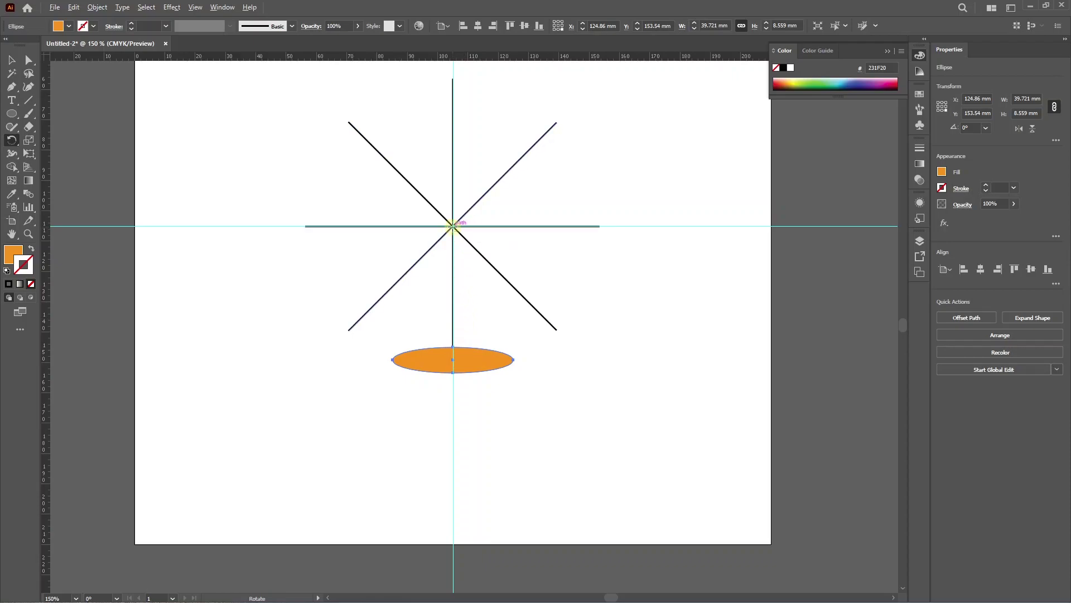
pyautogui.keyDown('alt'); pyautogui.click(452, 226); pyautogui.keyUp('alt')
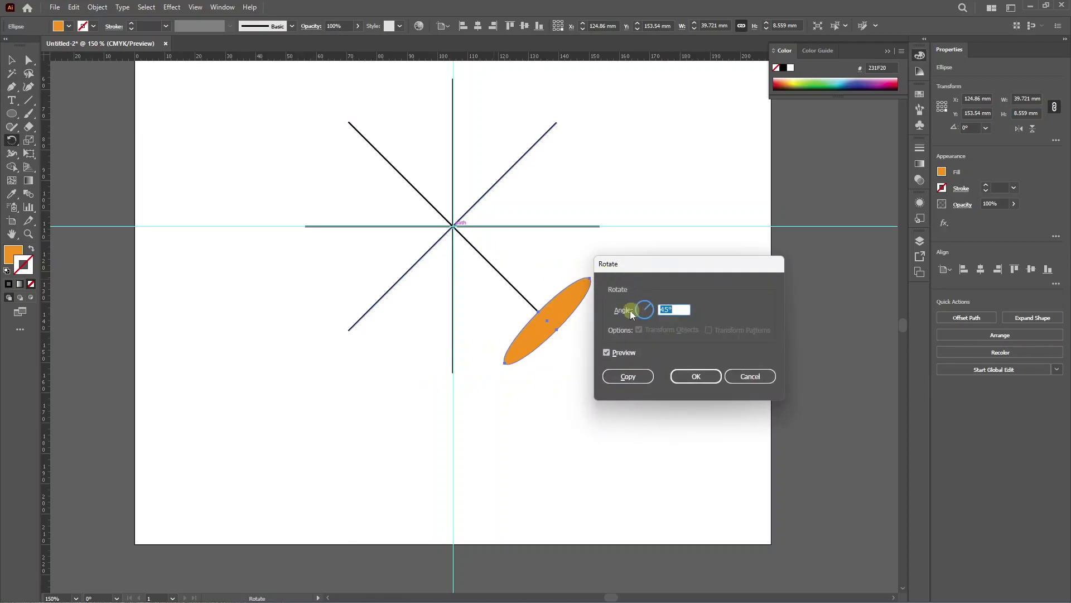
pyautogui.click(607, 352)
pyautogui.click(607, 353)
pyautogui.click(607, 352)
pyautogui.click(607, 352)
pyautogui.click(607, 353)
pyautogui.click(607, 352)
pyautogui.click(607, 352)
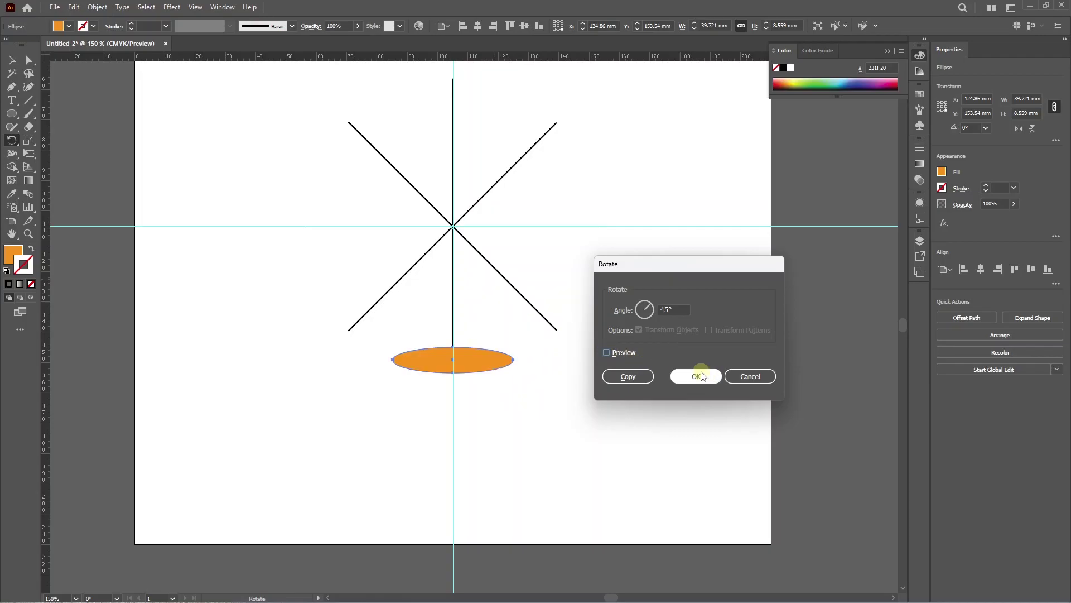
pyautogui.click(738, 377)
# Step: Narrow the ellipse symmetrically about the vertical guide to about 33.2 mm wide, keeping its height
pyautogui.press('v')
pyautogui.hotkey('ctrl', '=')
pyautogui.hotkey('ctrl', '=')
pyautogui.moveTo(308, 384); pyautogui.dragTo(327, 385)
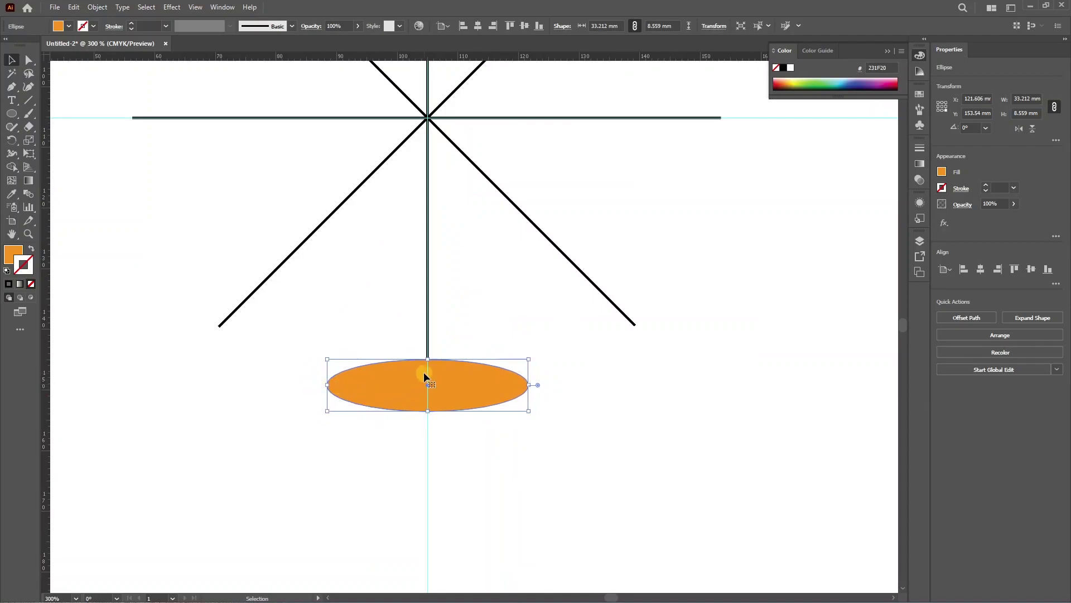
# Step: Make a copy of the ellipse rotated 45° about the intersection of the centre guides
pyautogui.hotkey('ctrl', '-')
pyautogui.click(11, 140)
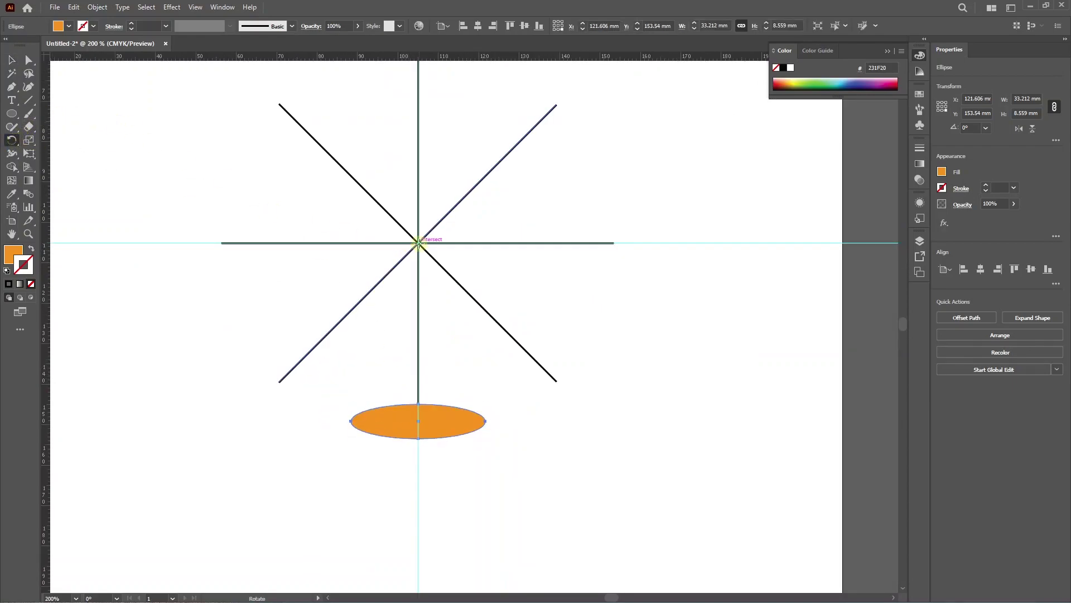
pyautogui.keyDown('alt'); pyautogui.click(419, 243); pyautogui.keyUp('alt')
pyautogui.click(606, 353)
pyautogui.click(606, 353)
pyautogui.click(606, 353)
pyautogui.click(607, 352)
pyautogui.click(623, 379)
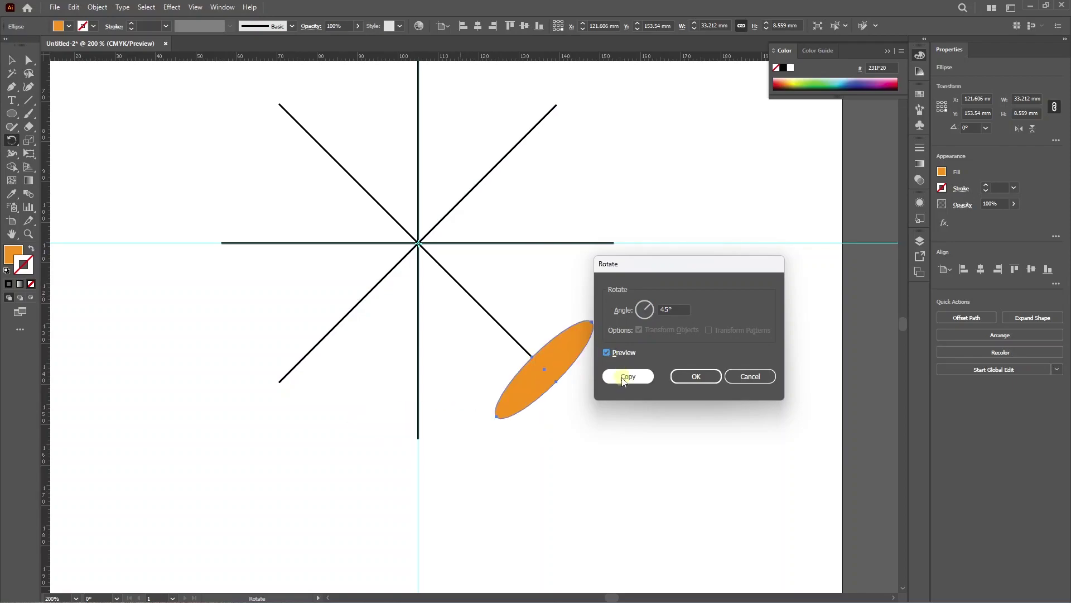
pyautogui.press('v')
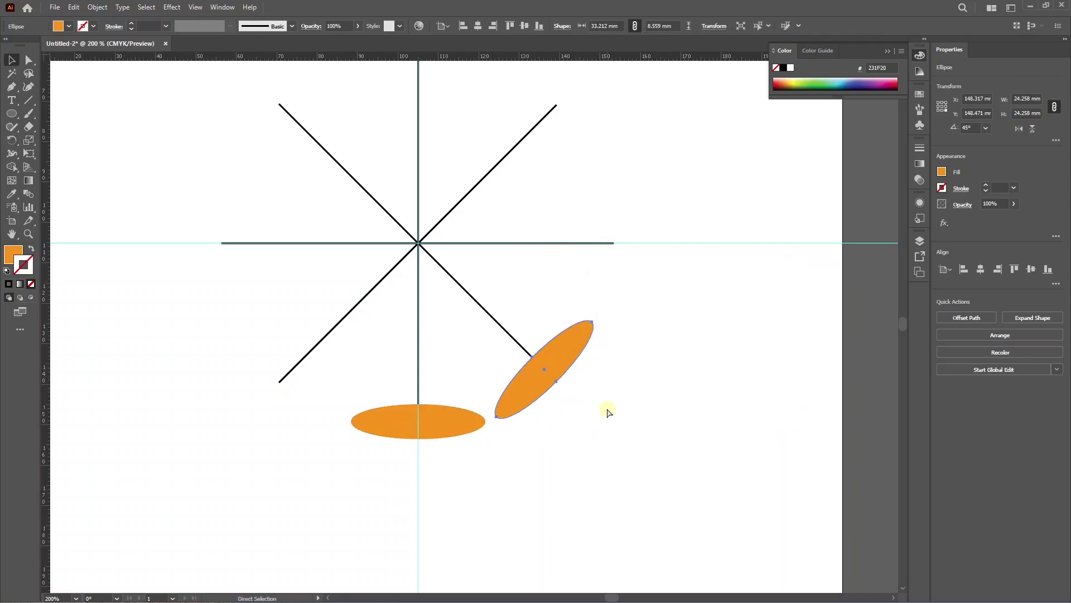
# Step: Repeat the 45° rotated copy six times to complete the ring of eight ellipses, and deselect
pyautogui.hotkey('ctrl', 'd')
pyautogui.hotkey('ctrl', 'd')
pyautogui.hotkey('ctrl', 'd')
pyautogui.hotkey('ctrl', 'd')
pyautogui.hotkey('ctrl', 'd')
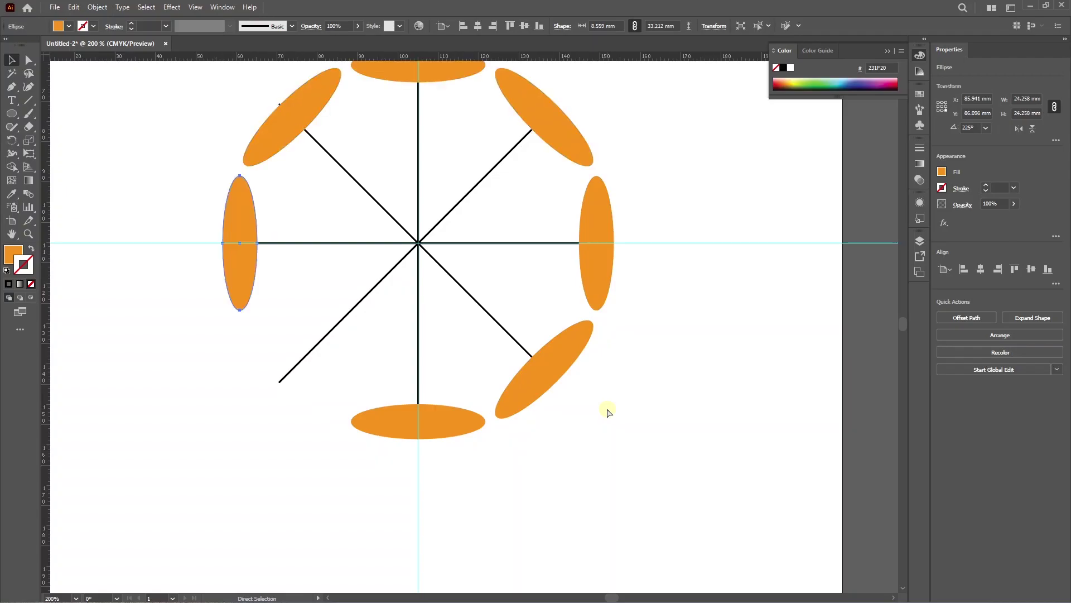
pyautogui.hotkey('ctrl', 'd')
pyautogui.scroll(1, 558, 424)
pyautogui.click(521, 438)
# Step: Select only the inner anchor point of each of the eight ellipses, where the construction lines meet them
pyautogui.press('a')
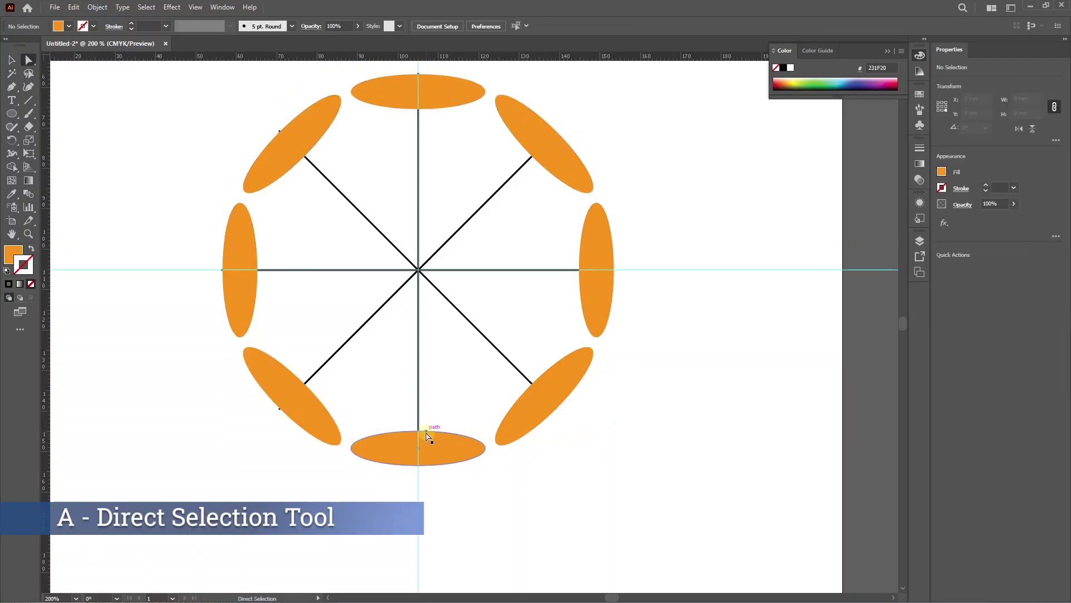
pyautogui.scroll(3, 420, 434)
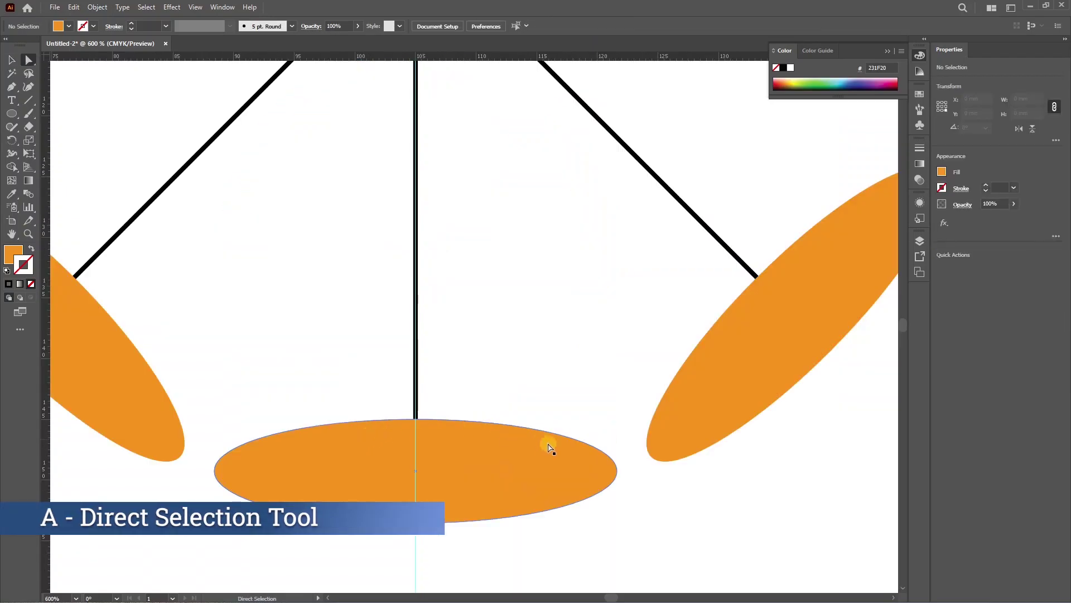
pyautogui.click(416, 417)
pyautogui.scroll(-3, 456, 443)
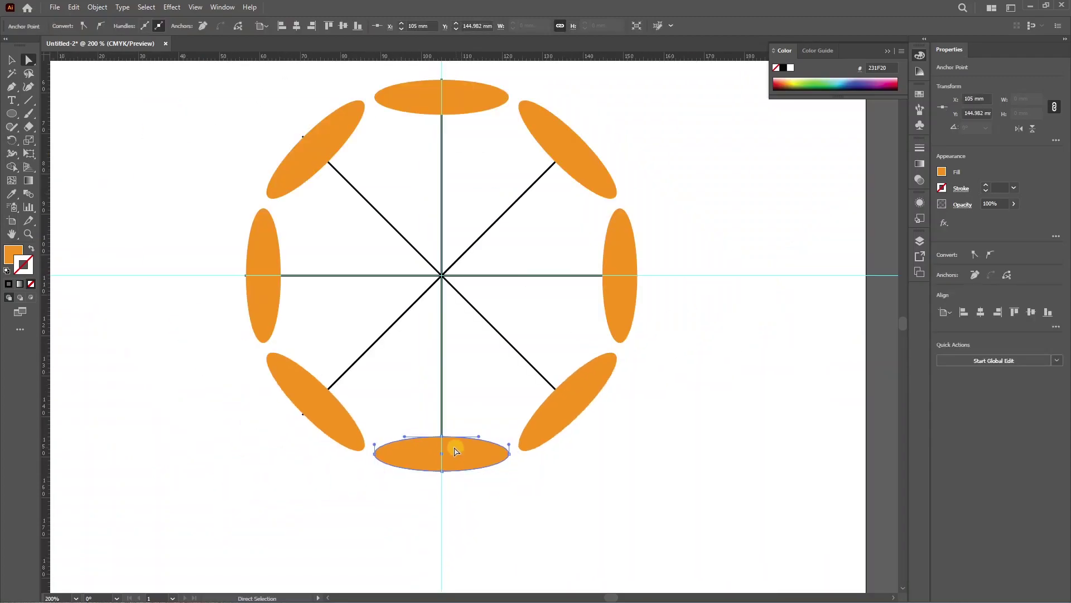
pyautogui.keyDown('shift'); pyautogui.click(330, 391); pyautogui.keyUp('shift')
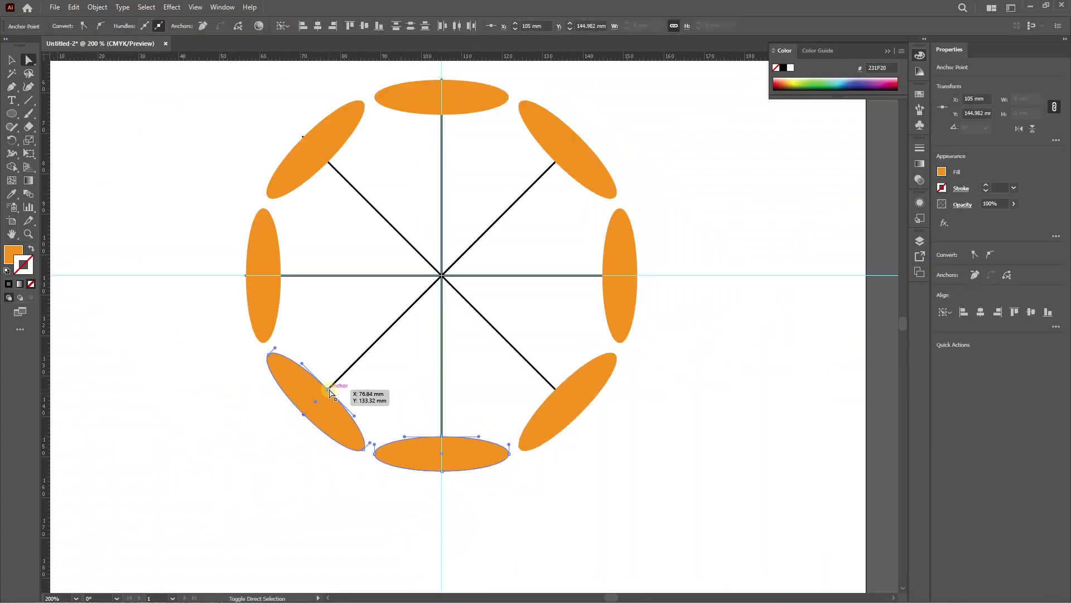
pyautogui.keyDown('shift'); pyautogui.click(281, 276); pyautogui.keyUp('shift')
pyautogui.keyDown('shift'); pyautogui.click(328, 163); pyautogui.keyUp('shift')
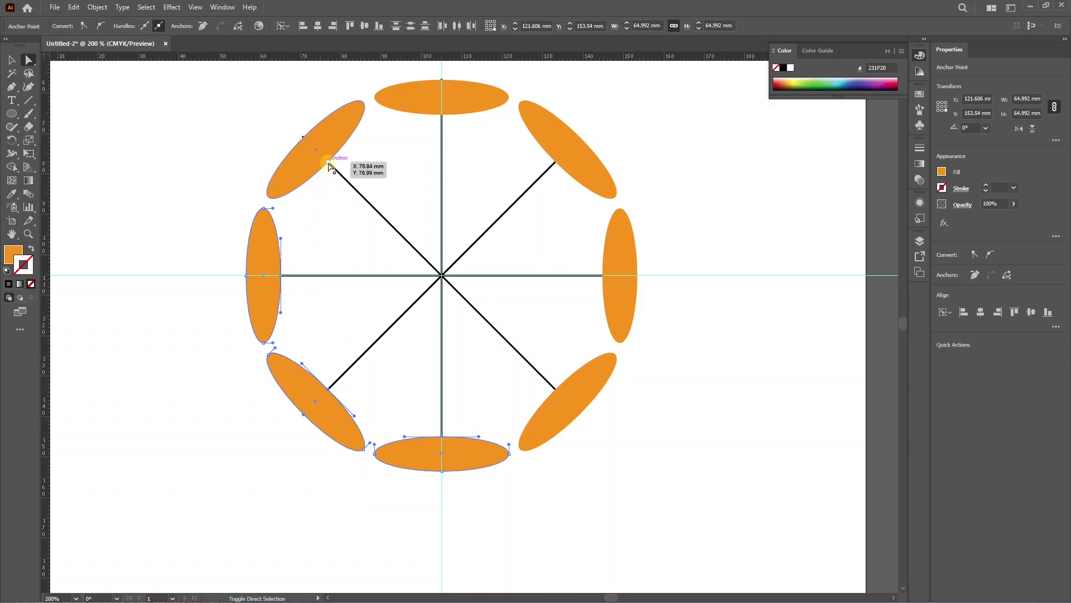
pyautogui.keyDown('shift'); pyautogui.click(558, 163); pyautogui.keyUp('shift')
pyautogui.keyDown('shift'); pyautogui.click(604, 278); pyautogui.keyUp('shift')
pyautogui.keyDown('shift'); pyautogui.click(559, 392); pyautogui.keyUp('shift')
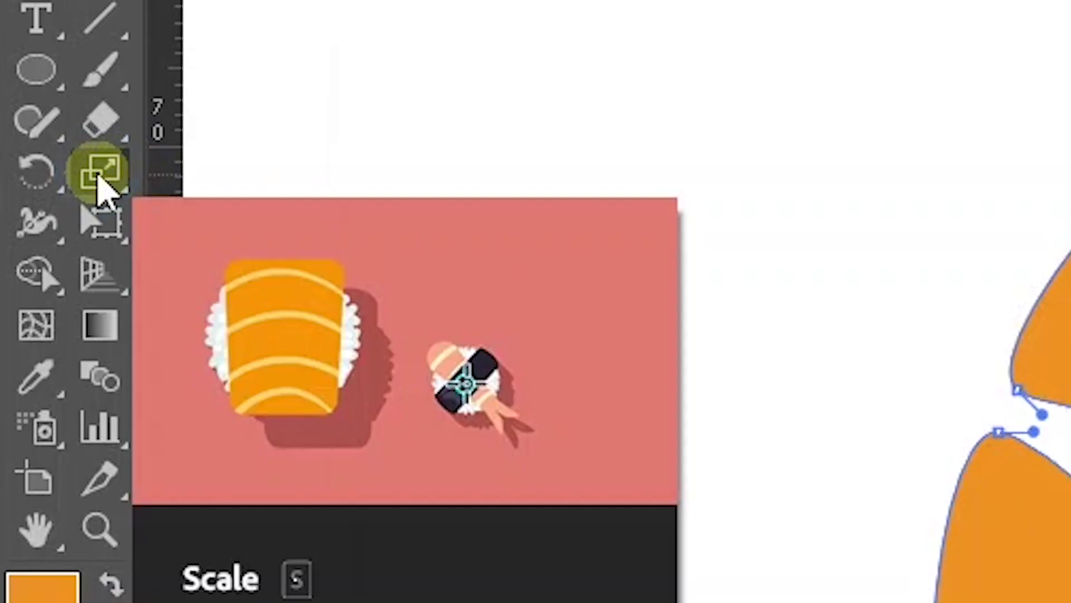
# Step: Scale the selected inner anchor points uniformly to 10% with preview on, trying 100% and 20% first
pyautogui.doubleClick(99, 178)
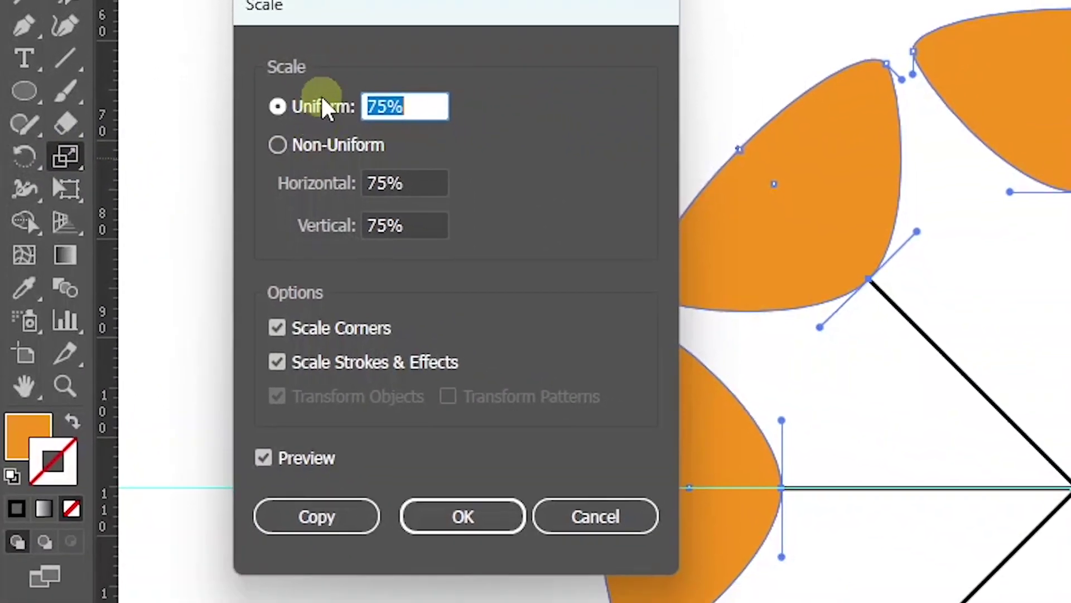
pyautogui.click(328, 109)
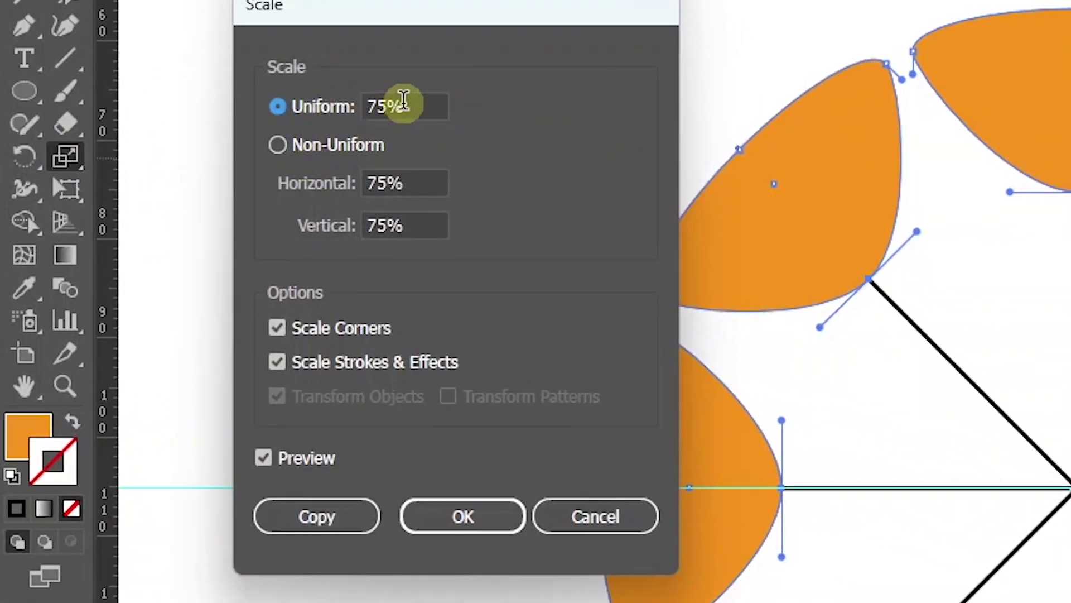
pyautogui.doubleClick(402, 106)
pyautogui.write('100')
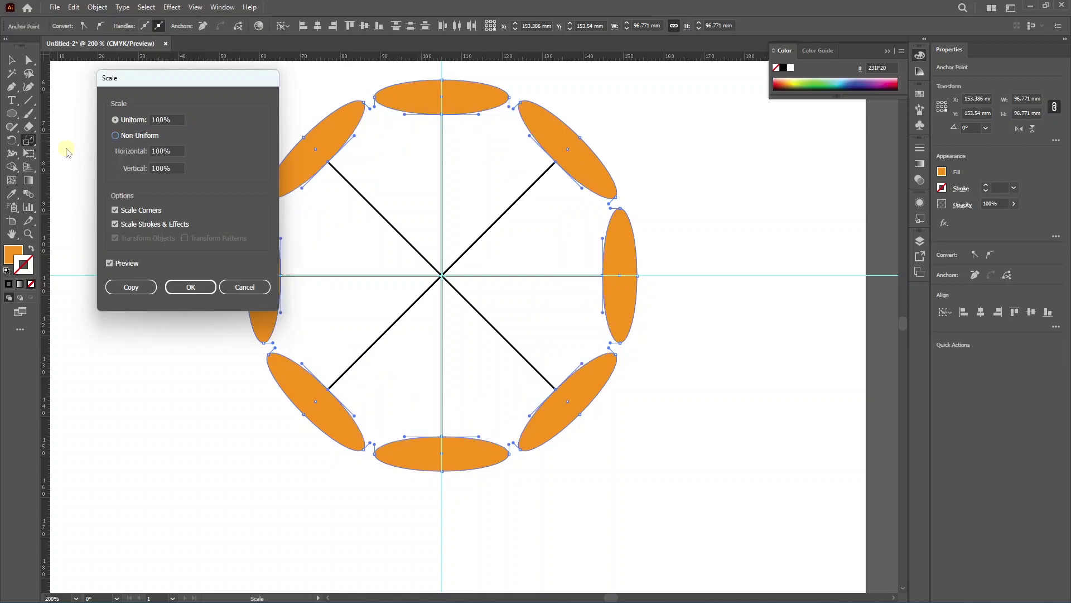
pyautogui.click(139, 120)
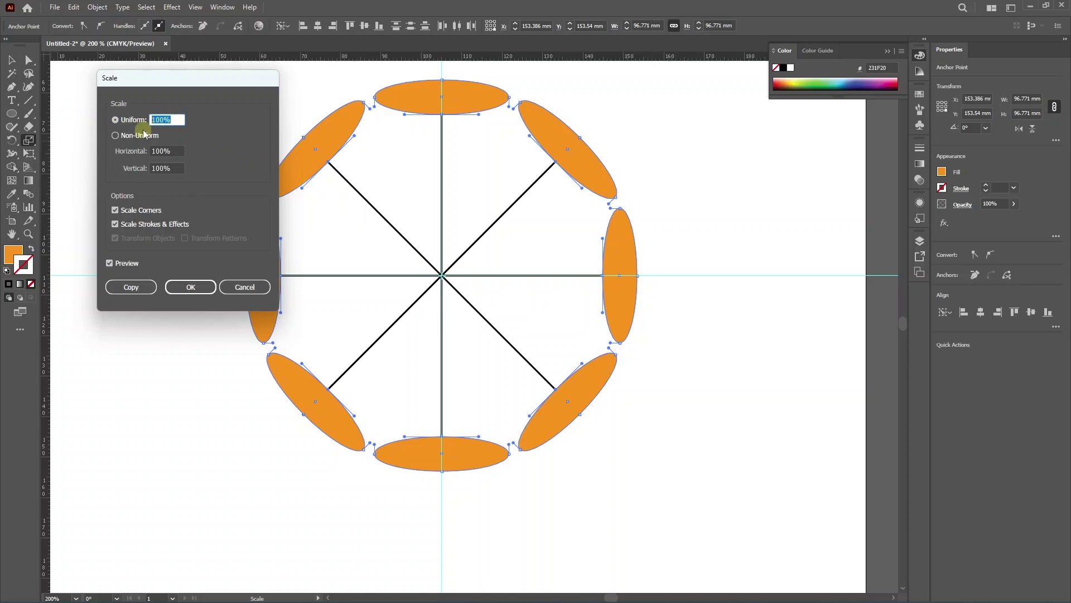
pyautogui.press('Tab')
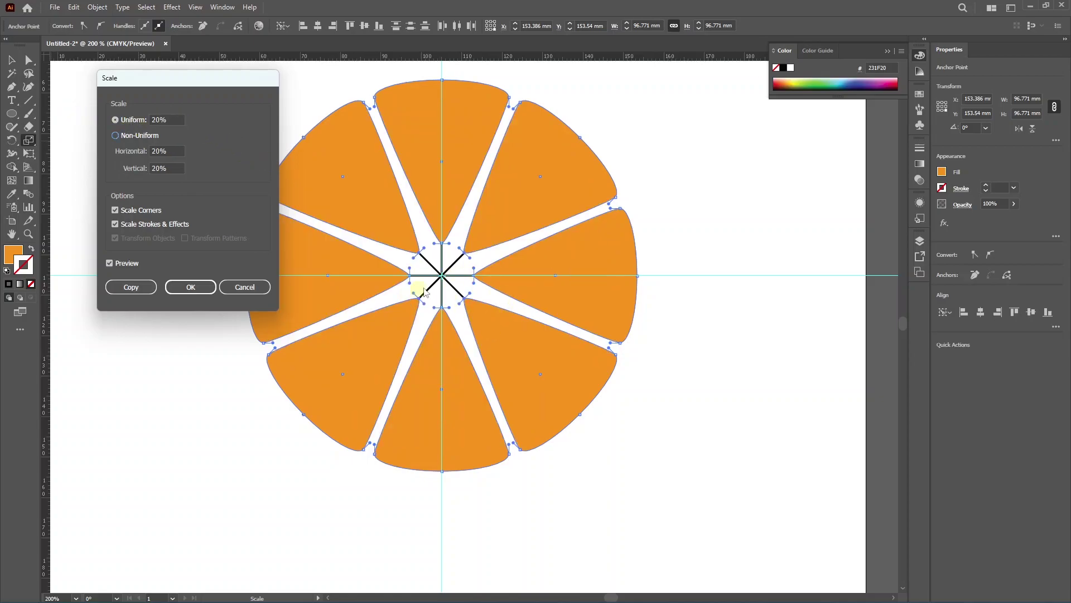
pyautogui.click(132, 120)
pyautogui.write('1')
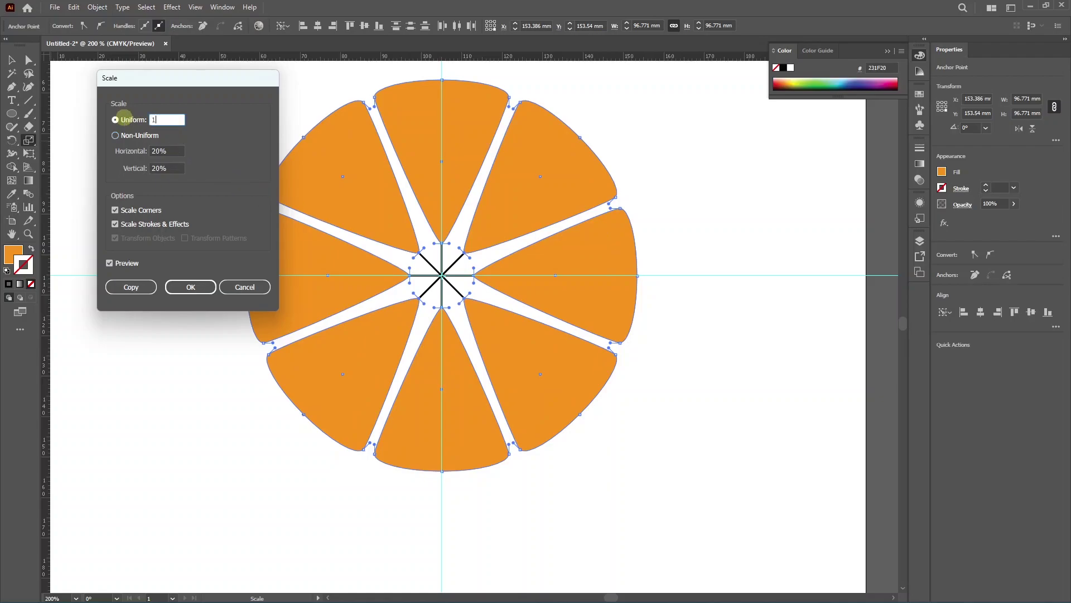
pyautogui.write('0')
pyautogui.click(190, 287)
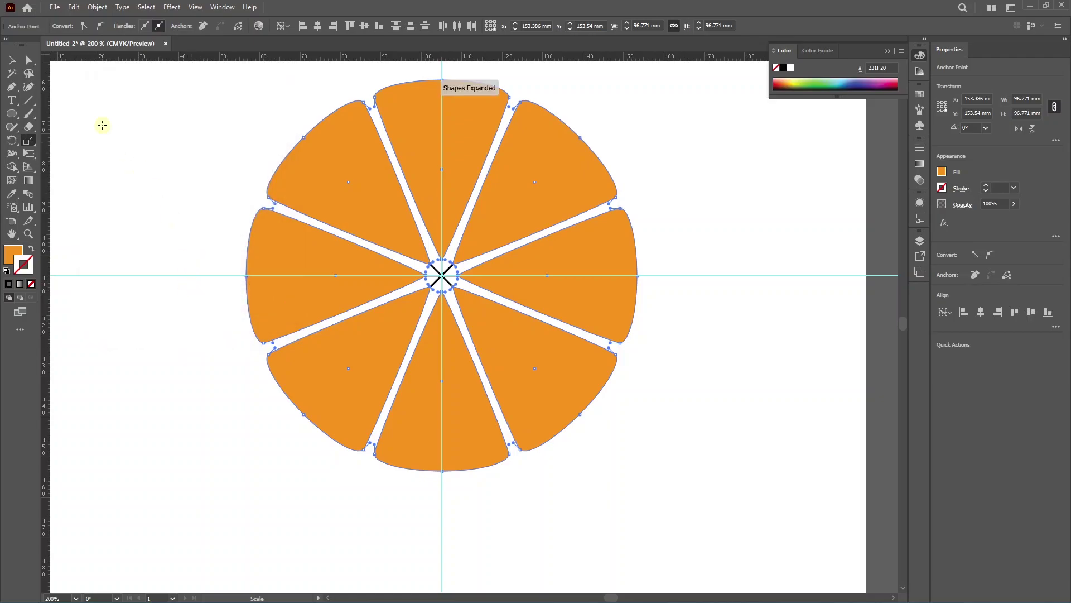
# Step: Select the black construction lines at the centre of the segments and delete them
pyautogui.press('v')
pyautogui.click(421, 315)
pyautogui.scroll(4, 443, 303)
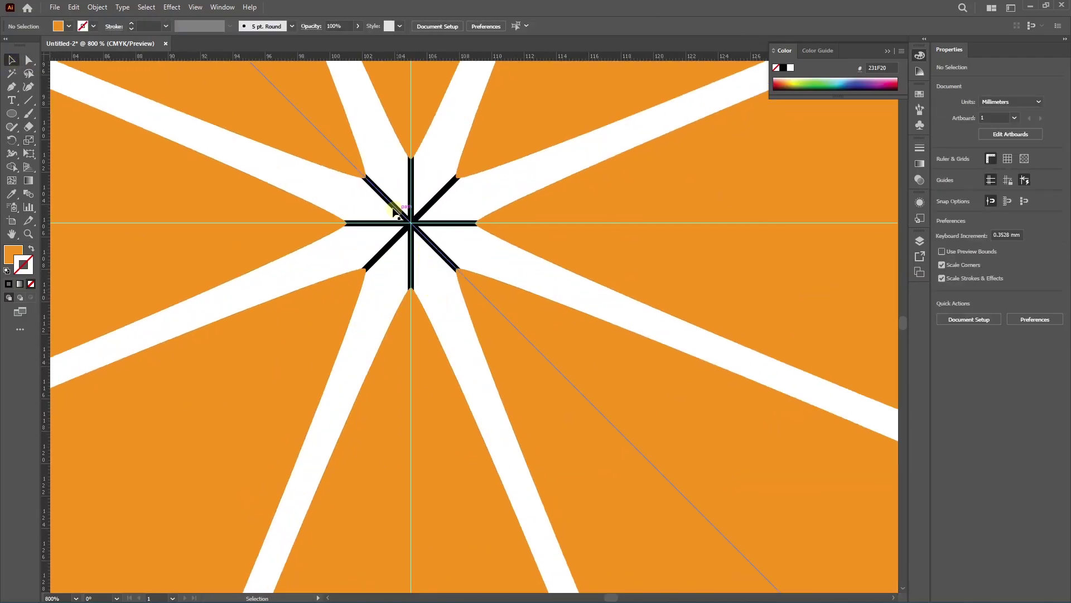
pyautogui.click(437, 247)
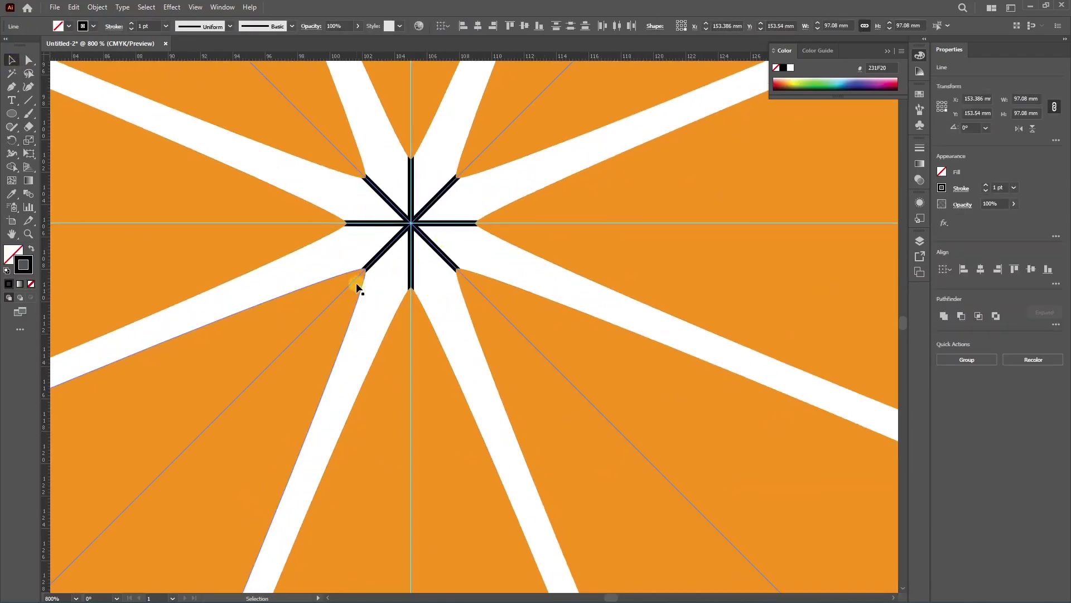
pyautogui.press('Delete')
pyautogui.scroll(-5, 357, 288)
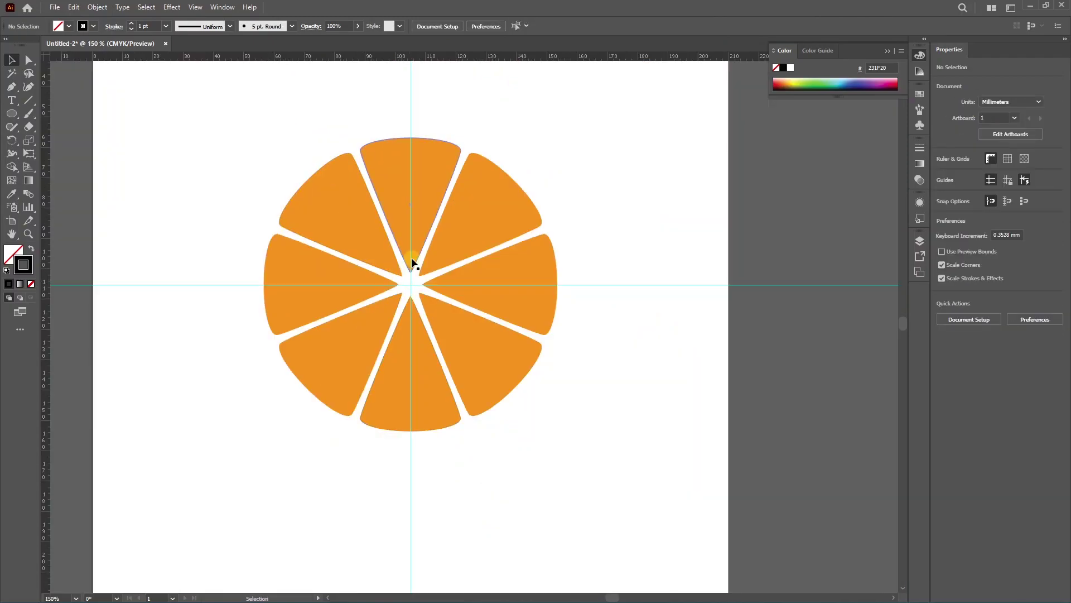
# Step: Select the inner anchor points of all eight segments and scale them uniformly to 30% towards the centre
pyautogui.scroll(3, 413, 297)
pyautogui.press('a')
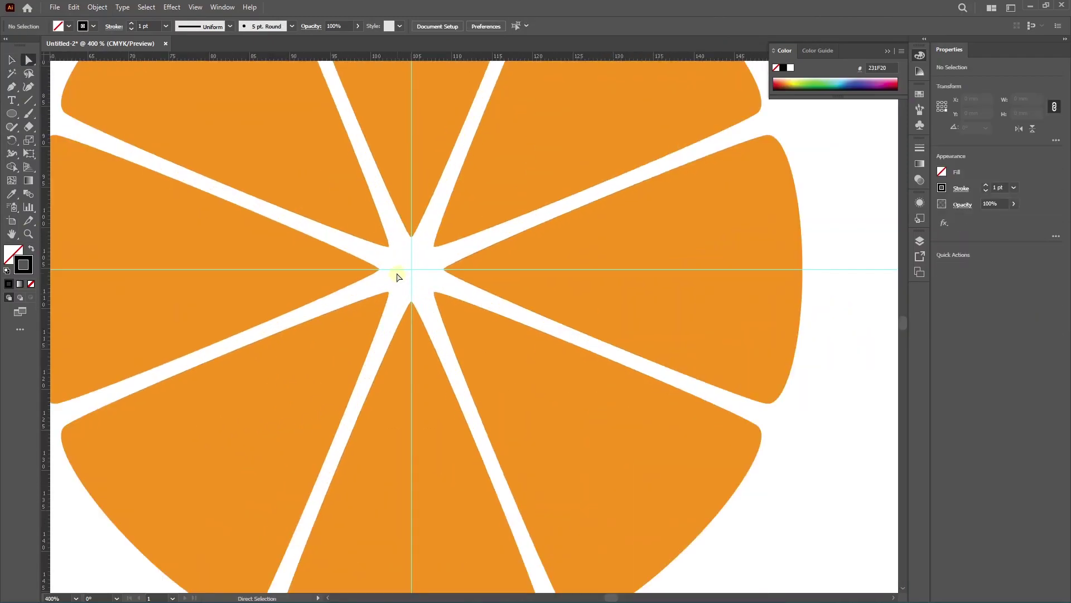
pyautogui.moveTo(413, 226); pyautogui.dragTo(447, 245)
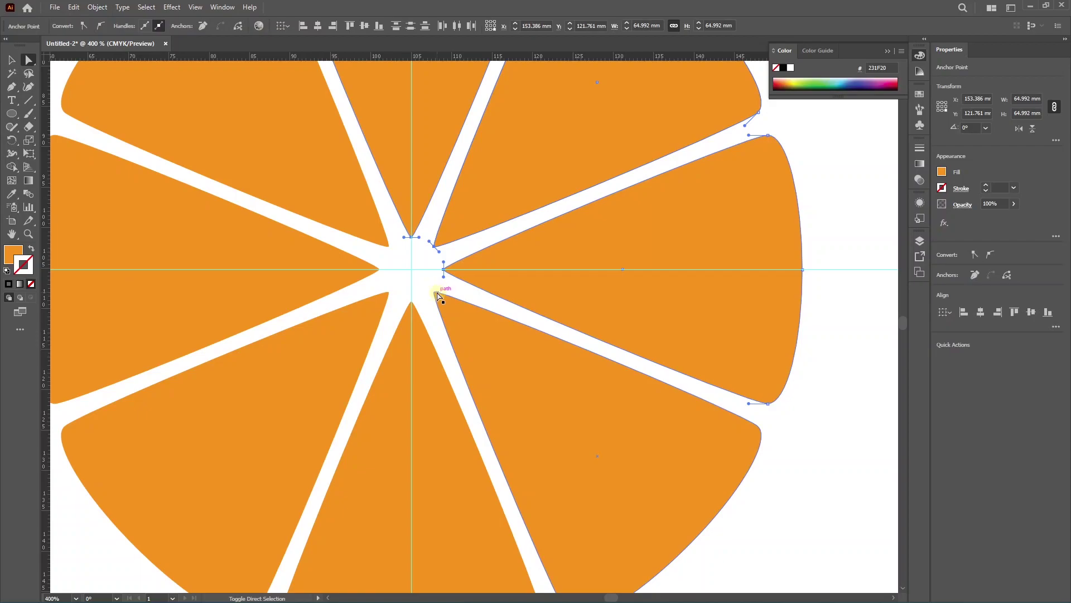
pyautogui.keyDown('shift'); pyautogui.click(395, 299); pyautogui.keyUp('shift')
pyautogui.keyDown('shift'); pyautogui.click(385, 251); pyautogui.keyUp('shift')
pyautogui.doubleClick(32, 141)
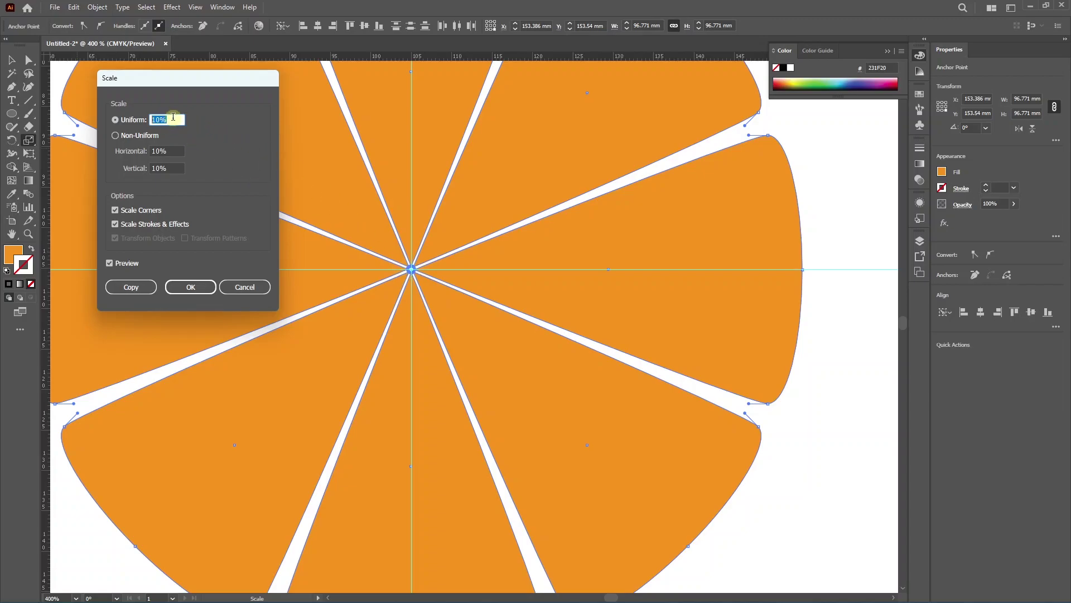
pyautogui.write('25')
pyautogui.press('Tab')
pyautogui.write('30')
pyautogui.click(115, 120)
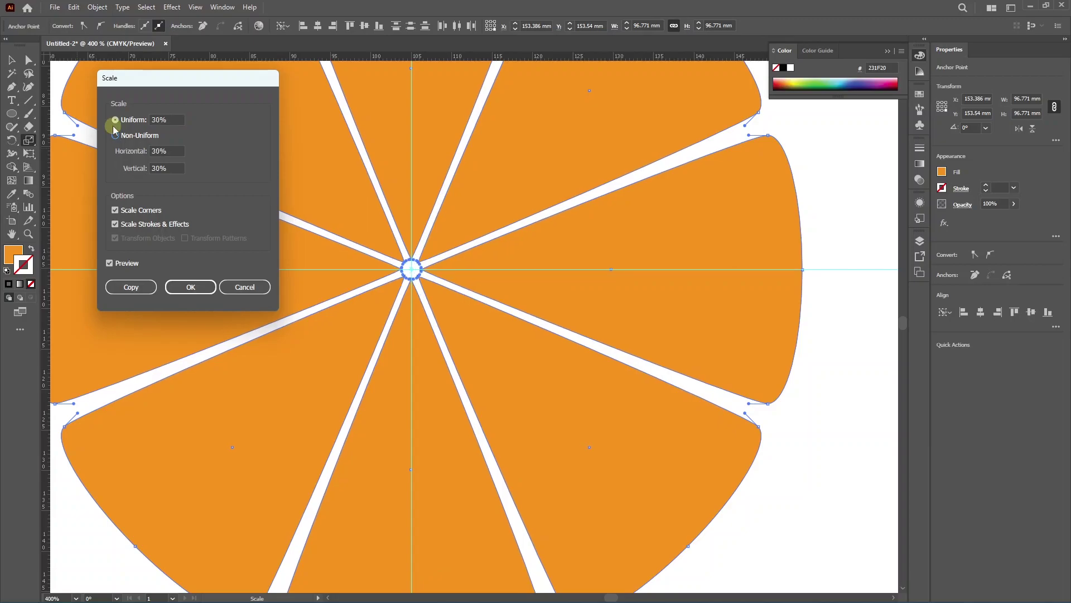
pyautogui.click(190, 286)
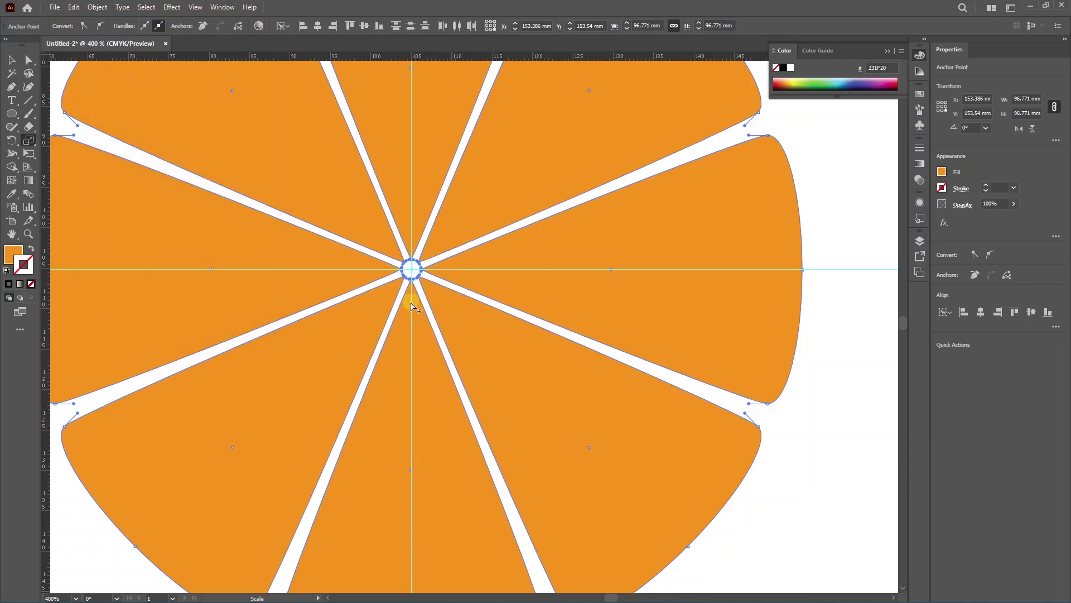
# Step: Group the eight orange segments into one object and deselect it
pyautogui.hotkey('ctrl', '-')
pyautogui.hotkey('ctrl', '-')
pyautogui.hotkey('ctrl', '-')
pyautogui.hotkey('ctrl', 'shift', 'a')
pyautogui.moveTo(313, 212); pyautogui.dragTo(551, 387)
pyautogui.press('a')
pyautogui.hotkey('ctrl', 'g')
pyautogui.click(606, 370)
# Step: Draw a circle about 106.9 mm in diameter over the group of orange segments
pyautogui.click(12, 113)
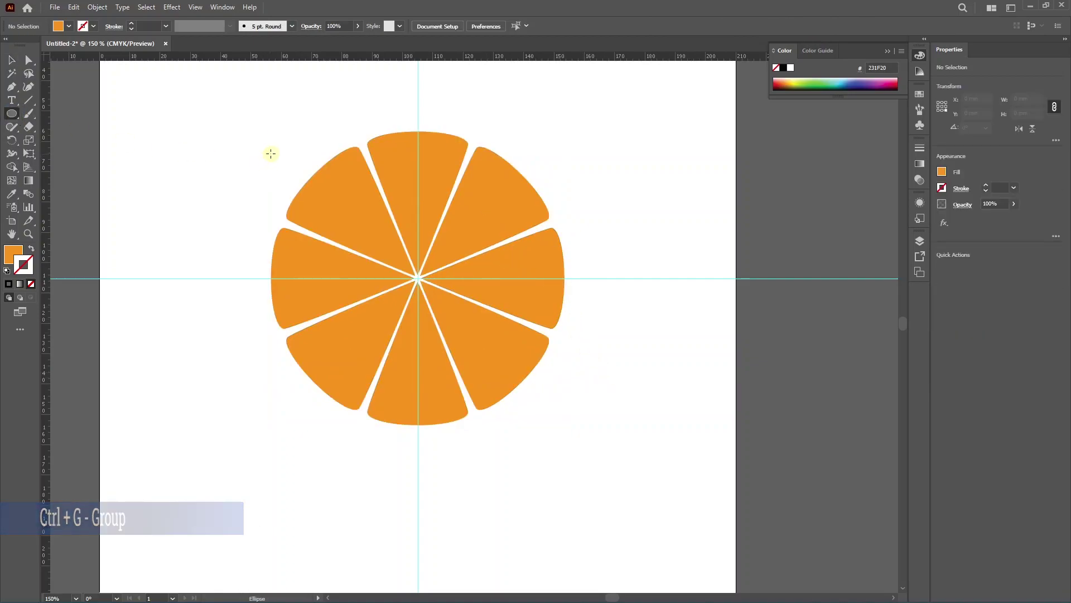
pyautogui.moveTo(265, 136); pyautogui.dragTo(573, 461)
pyautogui.scroll(-2, 318, 251)
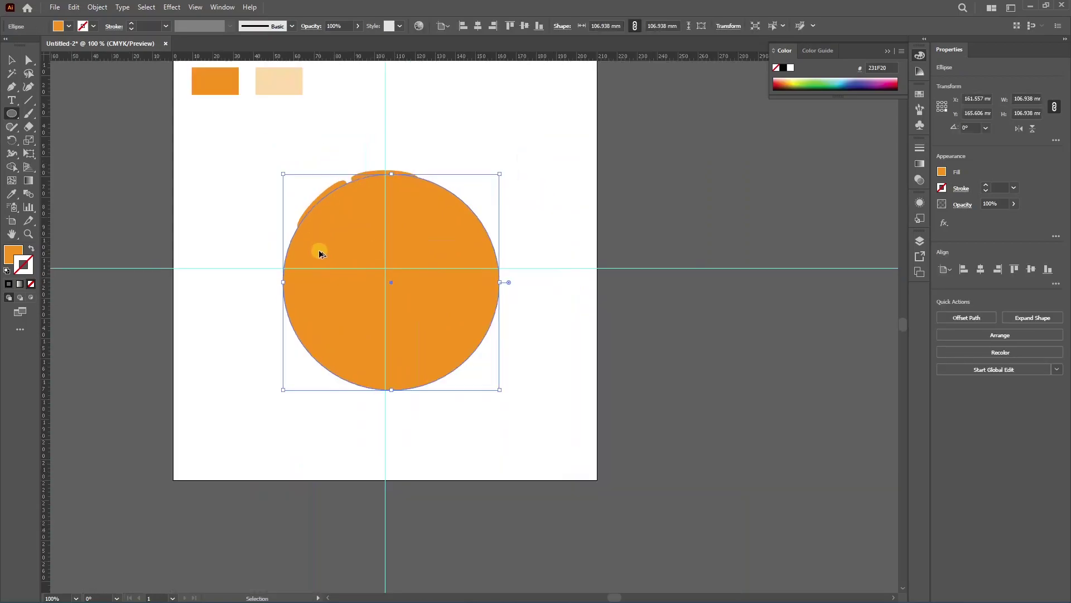
# Step: Fill the circle with the light orange sampled from the second reference rectangle
pyautogui.scroll(1, 319, 251)
pyautogui.press('i')
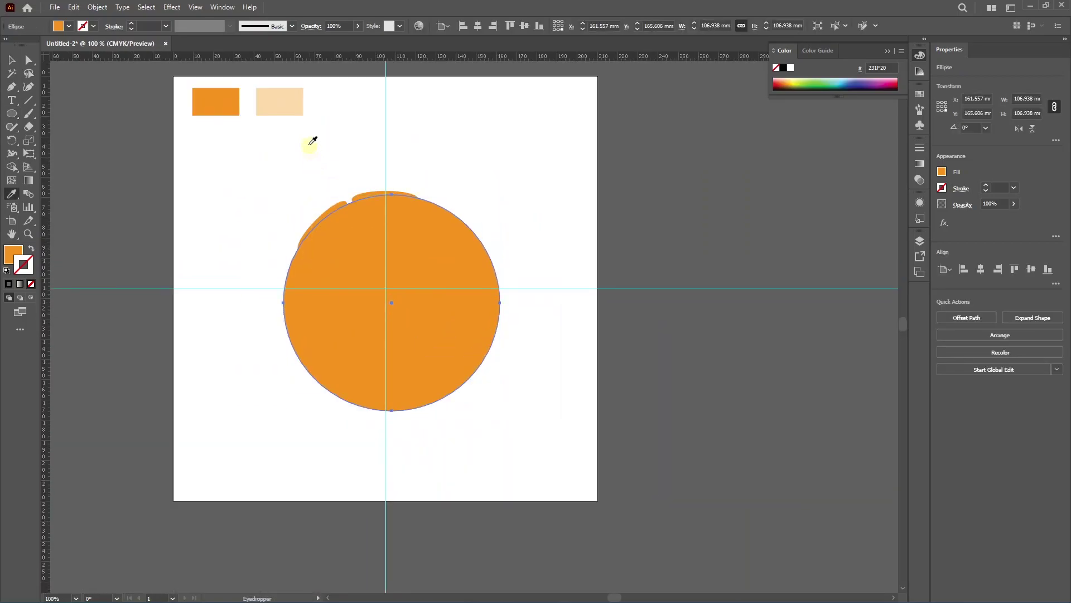
pyautogui.click(286, 99)
pyautogui.press('v')
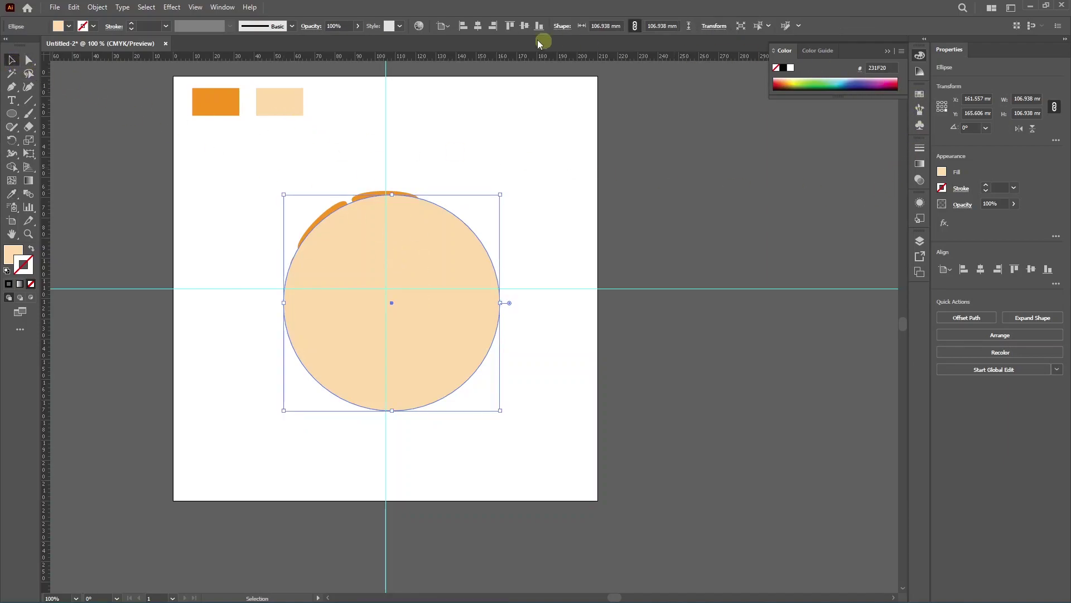
# Step: Centre the light orange circle on the artboard in both directions and send it behind the orange segments
pyautogui.click(477, 26)
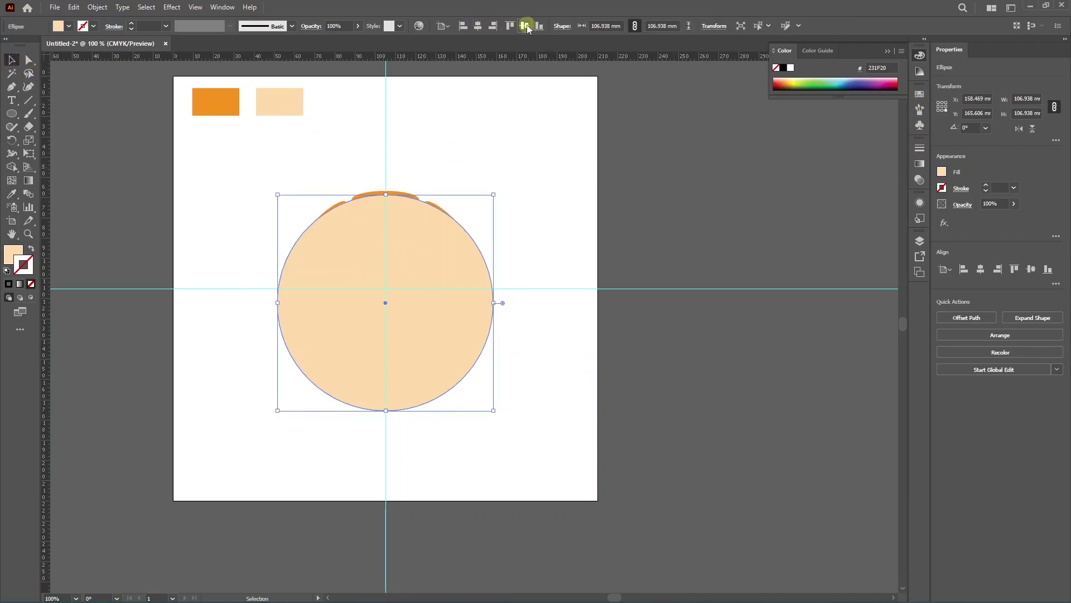
pyautogui.click(524, 27)
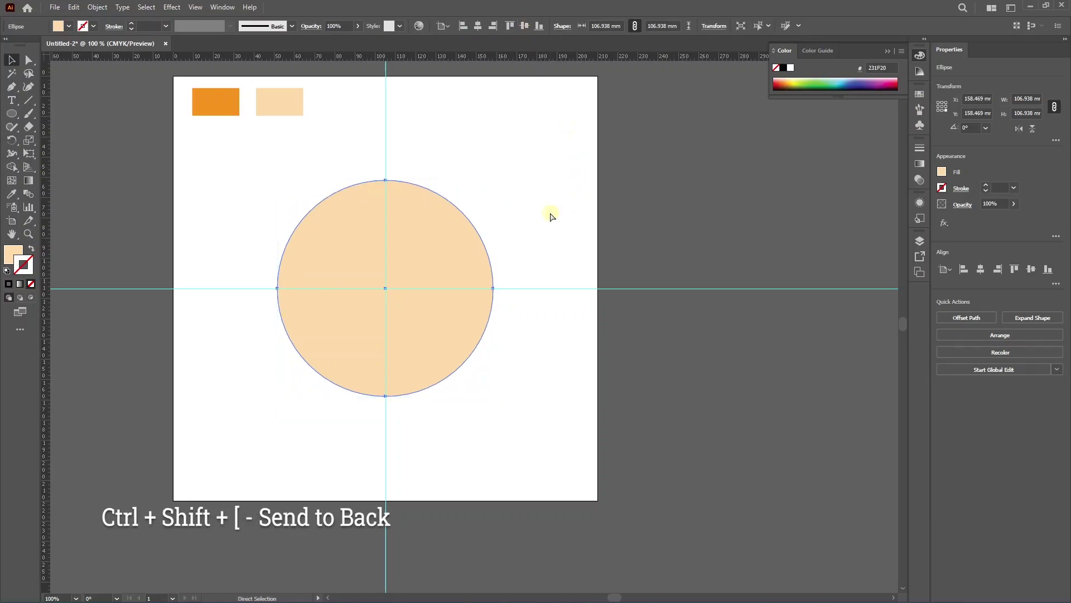
pyautogui.hotkey('ctrl', 'shift', '[')
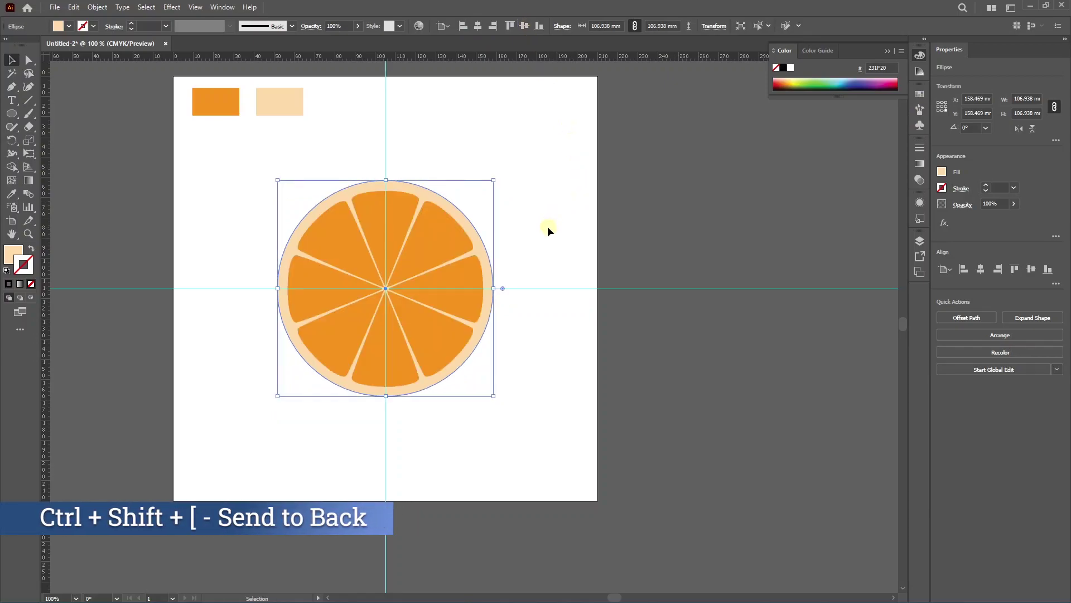
pyautogui.click(548, 225)
# Step: Group the circle with the segments and narrow the group symmetrically about its centre into an upright oval slice
pyautogui.scroll(2, 413, 282)
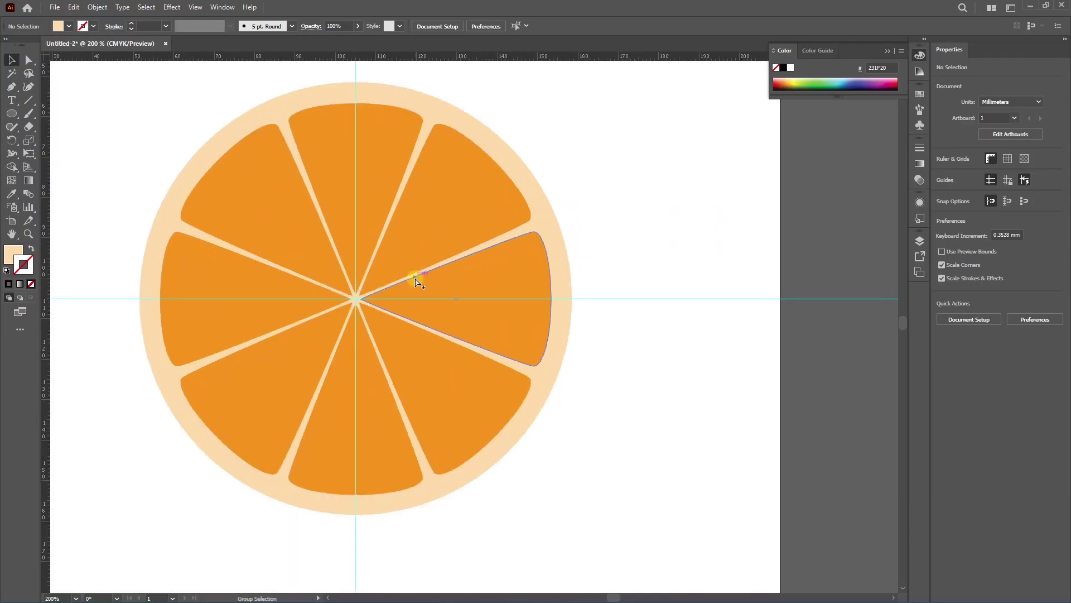
pyautogui.scroll(1, 416, 282)
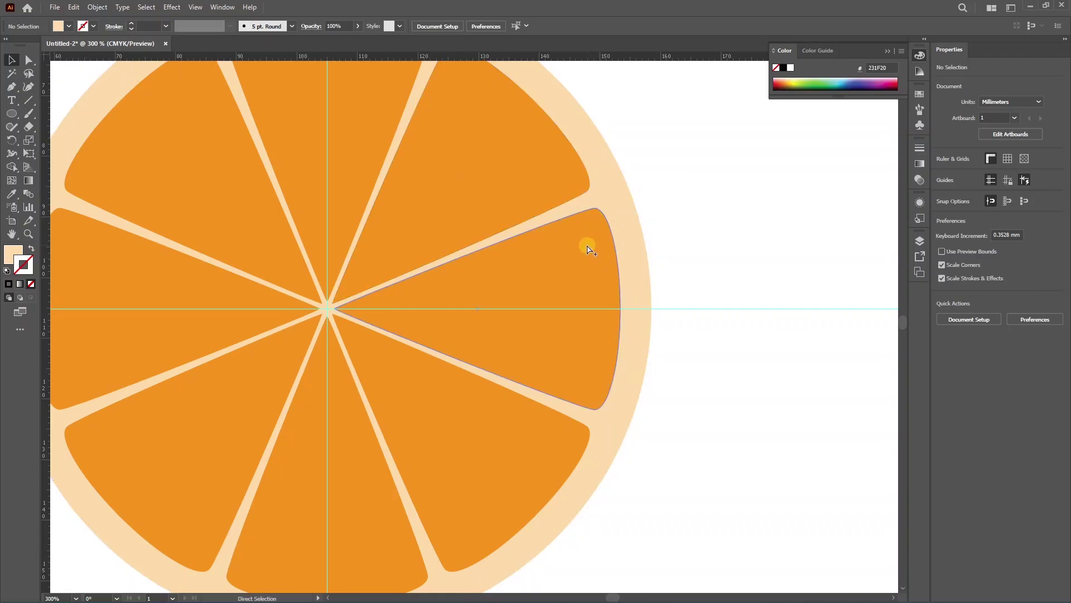
pyautogui.scroll(-2, 586, 247)
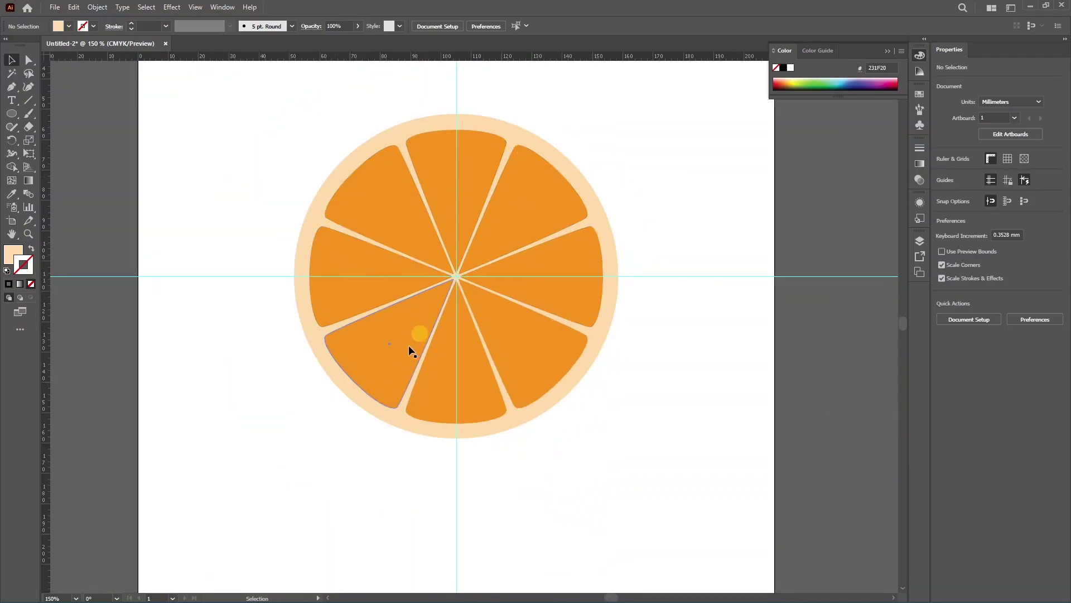
pyautogui.scroll(-1, 424, 313)
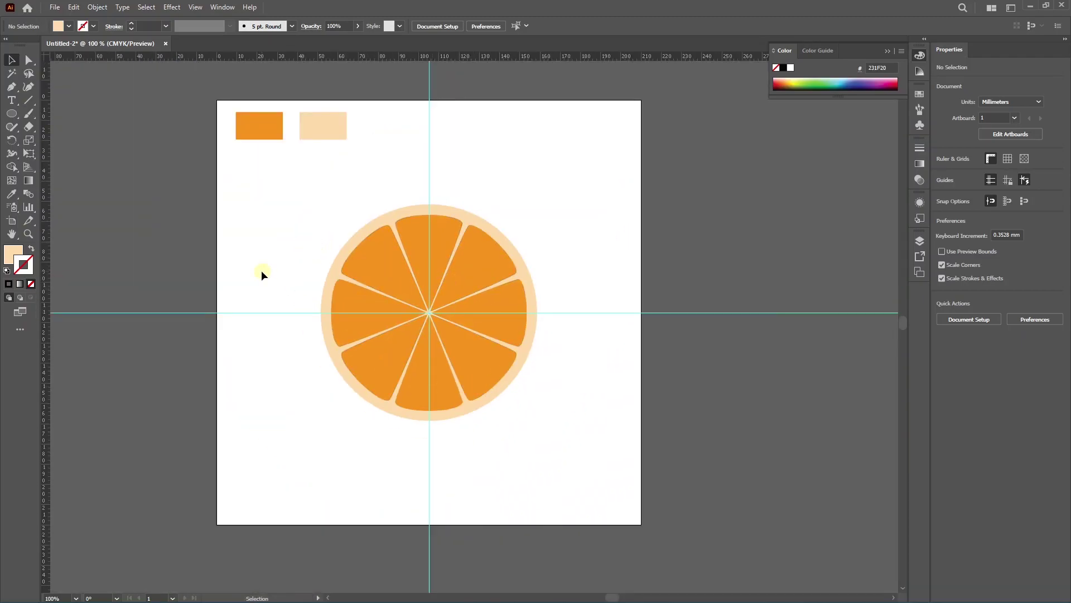
pyautogui.moveTo(261, 270); pyautogui.dragTo(299, 315)
pyautogui.moveTo(350, 260); pyautogui.dragTo(589, 478)
pyautogui.press('a')
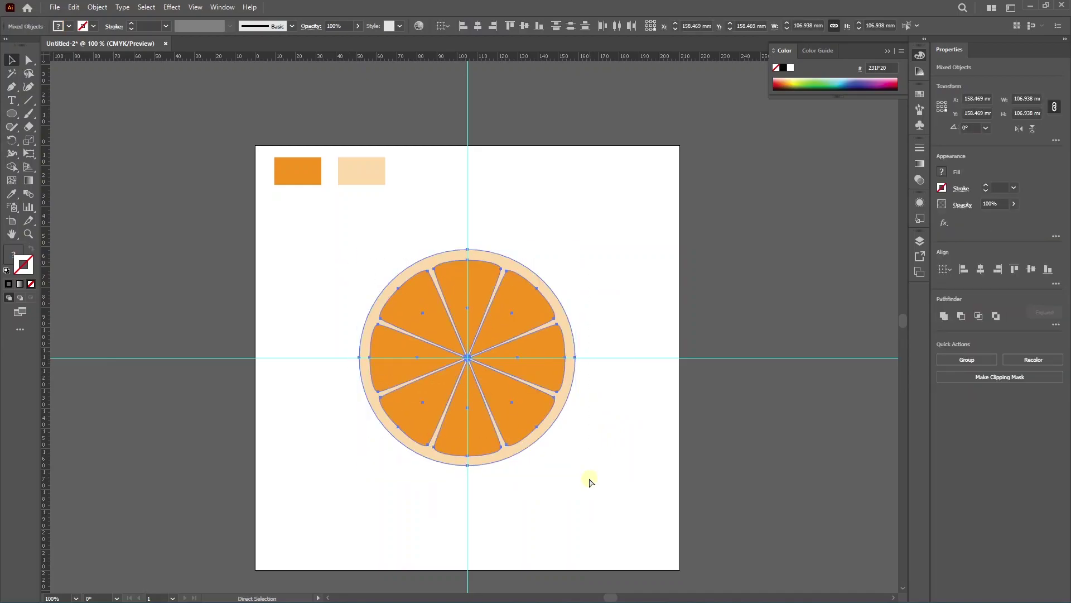
pyautogui.hotkey('ctrl', 'g')
pyautogui.press('v')
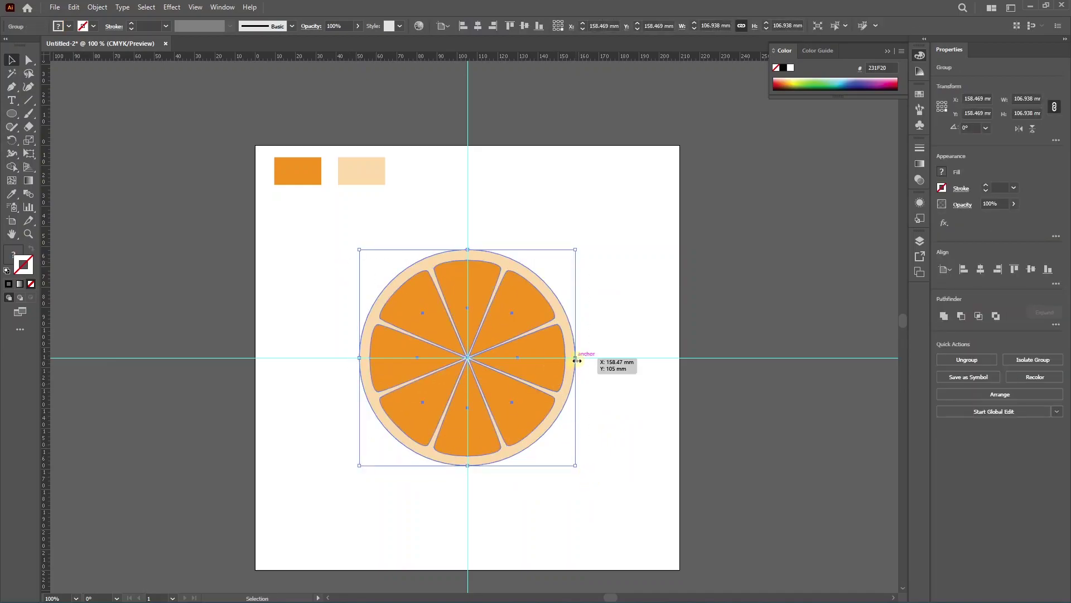
pyautogui.moveTo(577, 359); pyautogui.dragTo(543, 359)
pyautogui.click(56, 121)
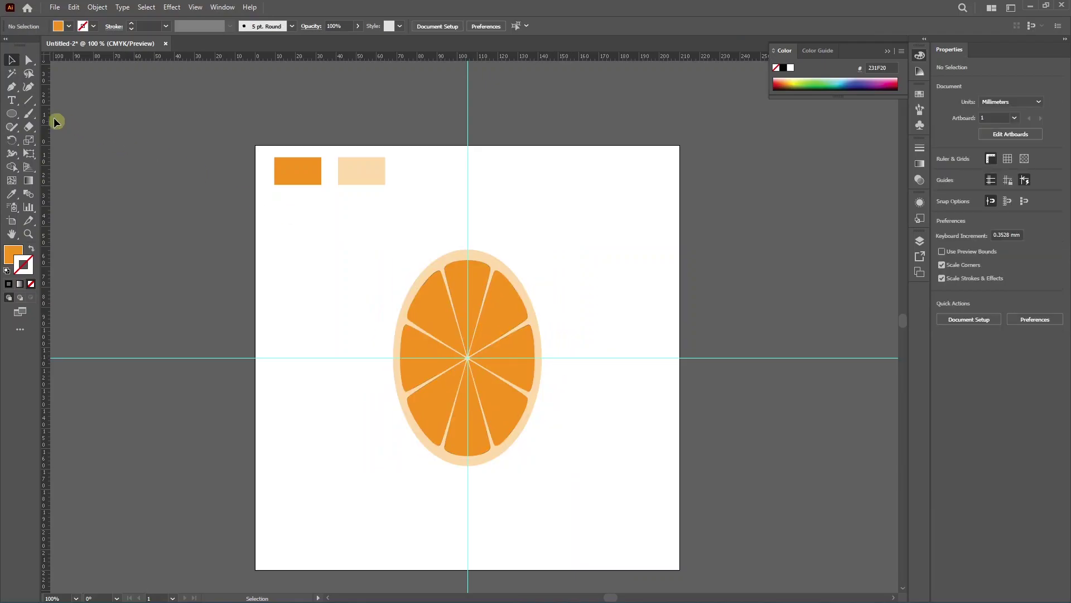
# Step: Draw an orange circle about 117.9 mm in diameter over the slice and send it to the back
pyautogui.click(16, 115)
pyautogui.moveTo(303, 237); pyautogui.dragTo(510, 475)
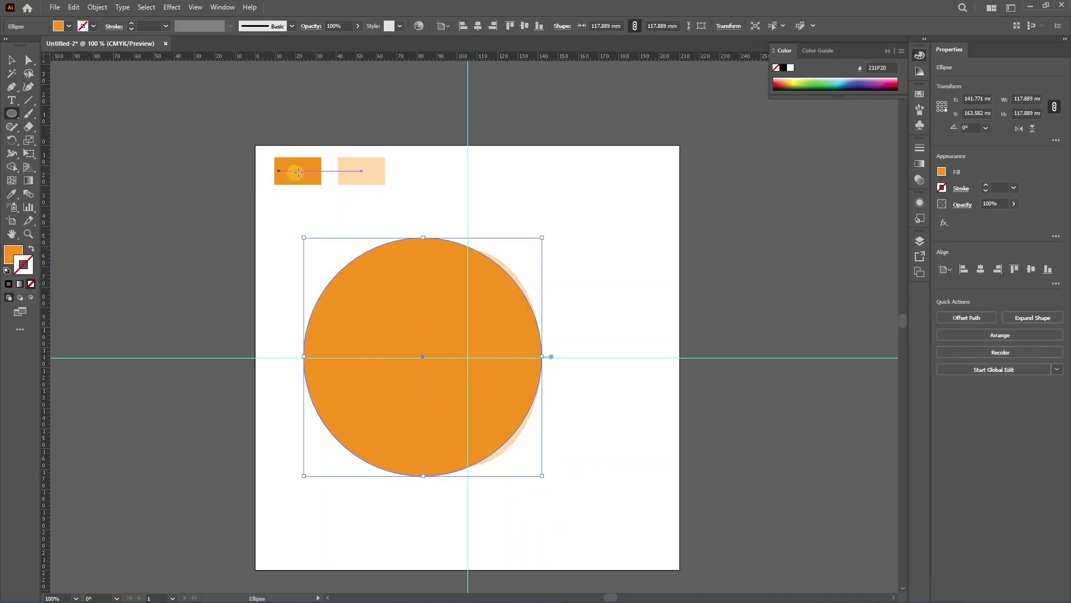
pyautogui.click(12, 60)
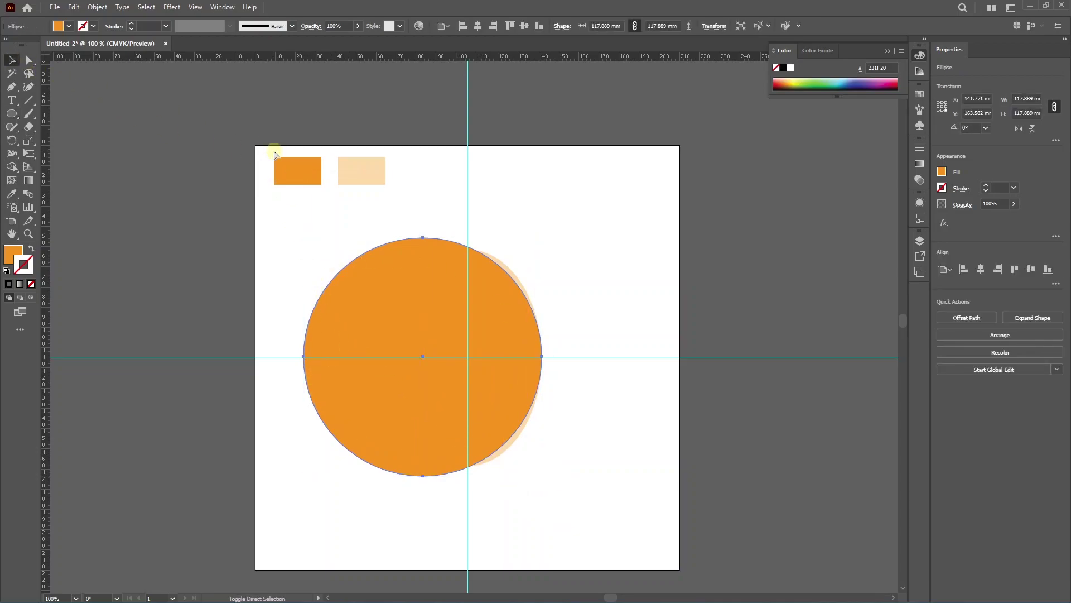
pyautogui.hotkey('ctrl', 'shift', '[')
# Step: Centre the orange circle on the vertical guide and scale it to about 106.9 mm in diameter, matching the slice's height
pyautogui.hotkey('ctrl', '+')
pyautogui.hotkey('ctrl', '+')
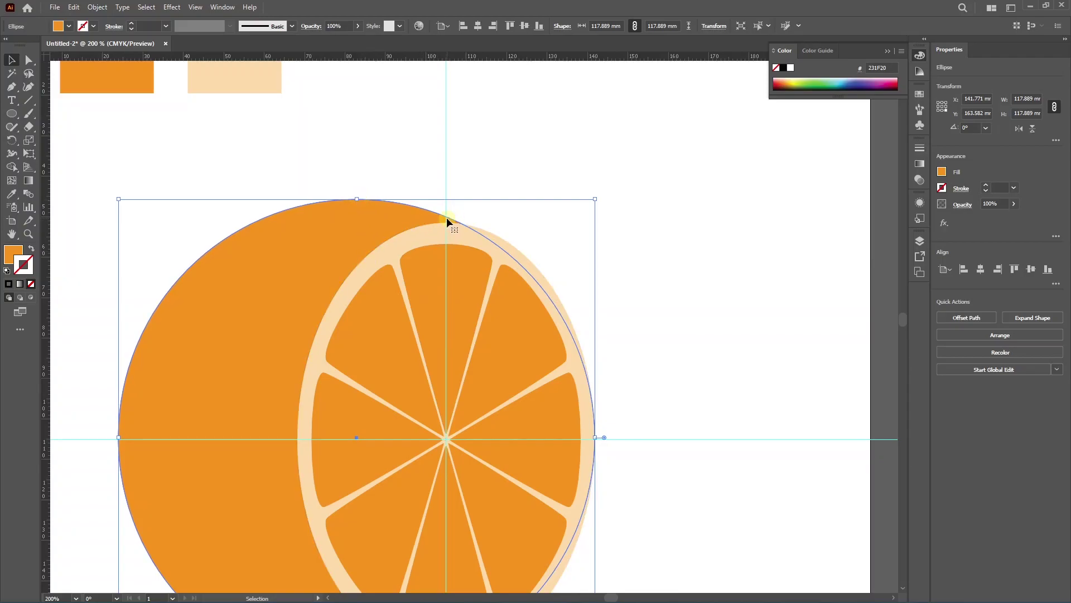
pyautogui.moveTo(389, 220); pyautogui.dragTo(468, 244)
pyautogui.scroll(-3, 453, 510)
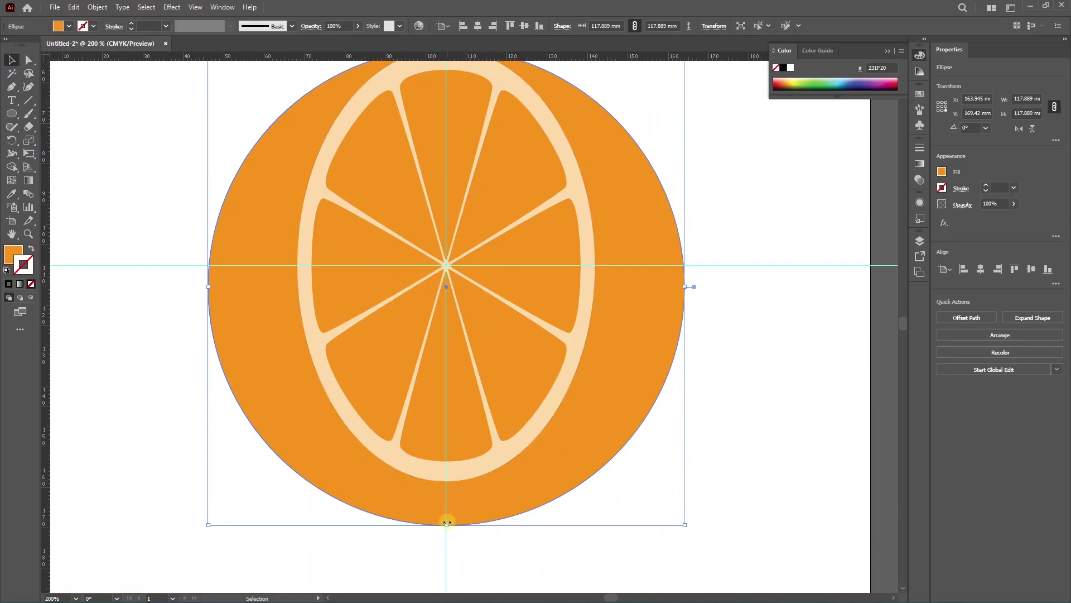
pyautogui.moveTo(446, 523); pyautogui.dragTo(447, 479)
pyautogui.scroll(1, 450, 480)
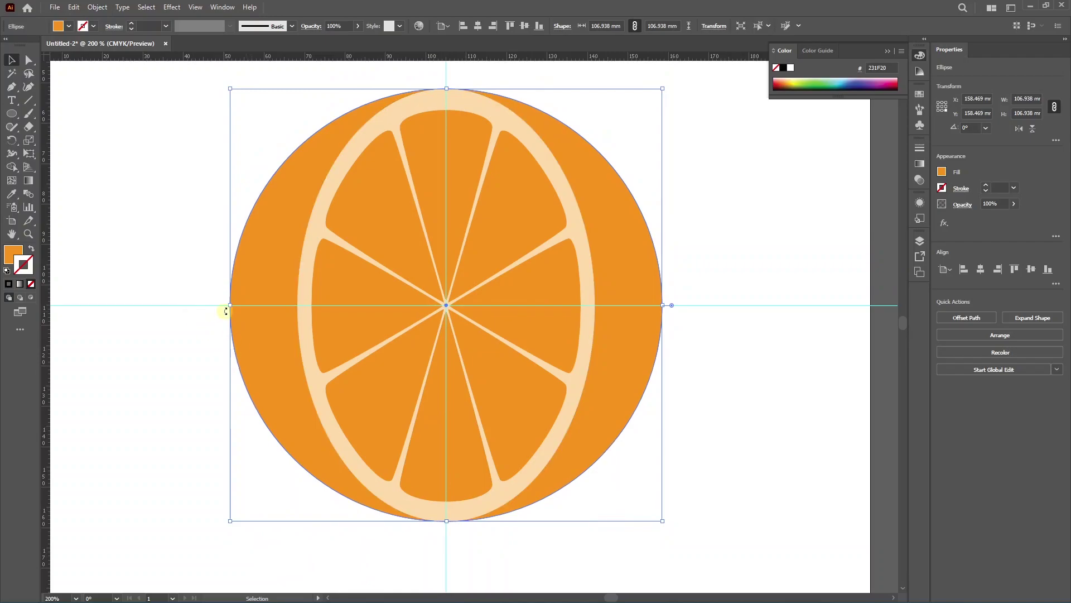
pyautogui.moveTo(230, 307); pyautogui.dragTo(418, 307)
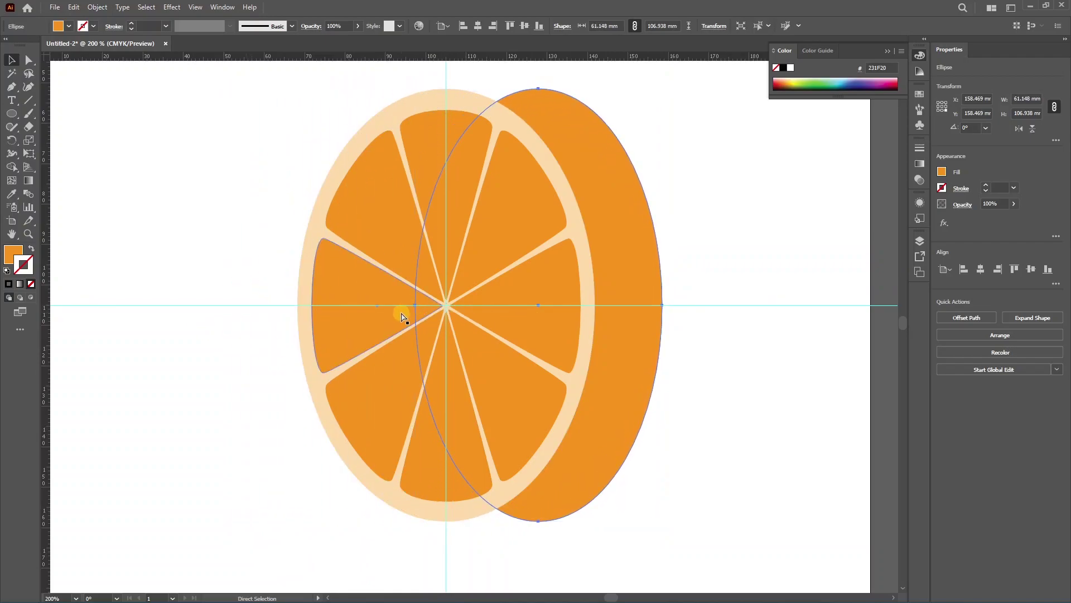
pyautogui.hotkey('ctrl', 'z')
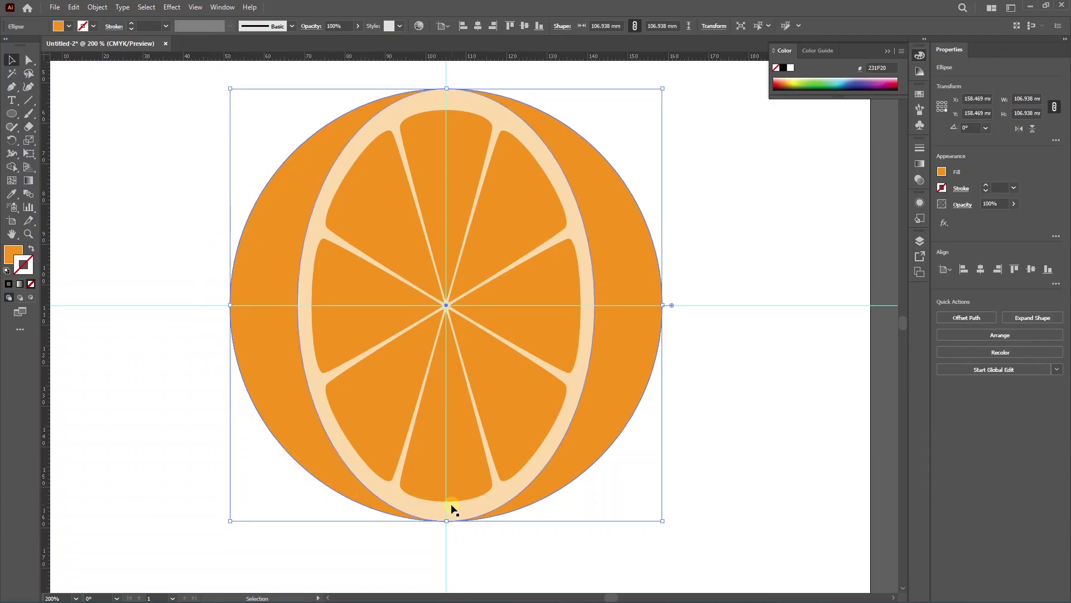
pyautogui.scroll(1, 625, 380)
pyautogui.hotkey('ctrl', 'shift', 'a')
pyautogui.hotkey('ctrl', 'z')
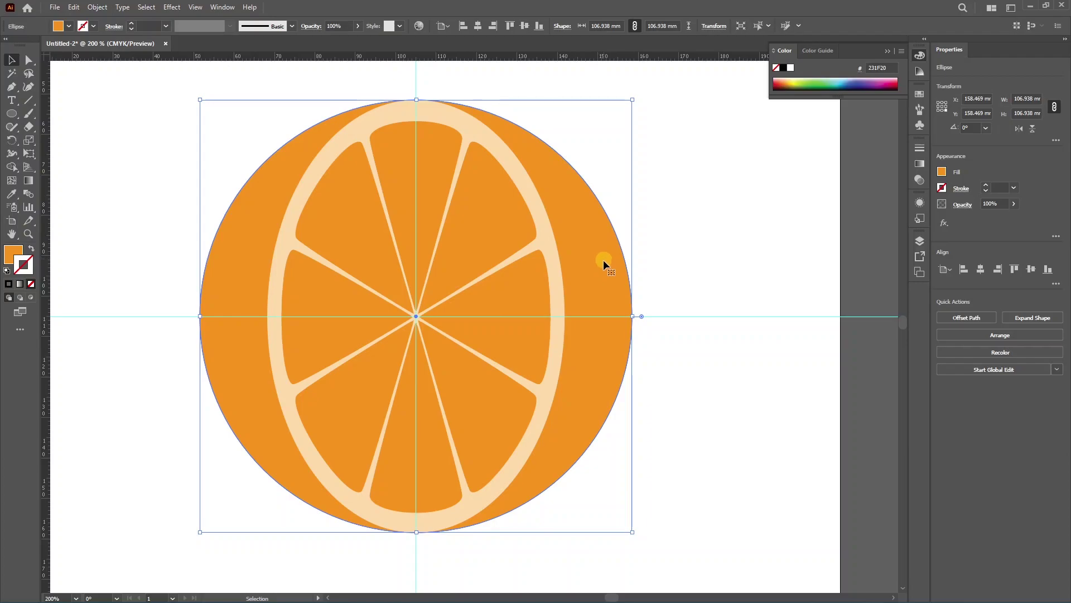
# Step: Shift the orange circle about 2.9 mm to the left behind the slice and deselect it
pyautogui.moveTo(604, 261); pyautogui.dragTo(581, 263)
pyautogui.click(690, 240)
pyautogui.hotkey('ctrl', '-')
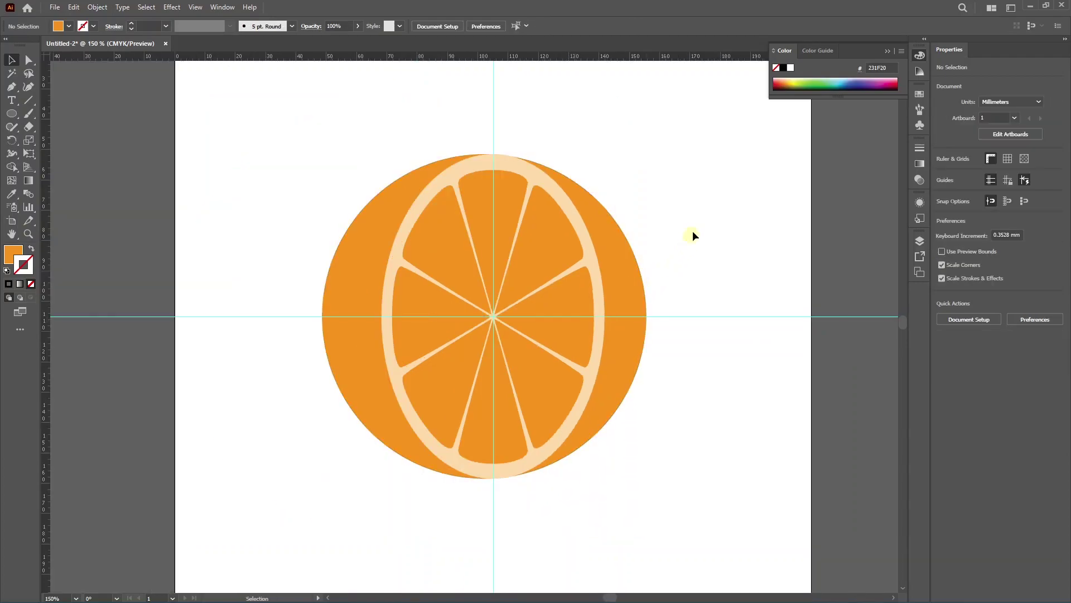
# Step: Select the slice and circle and remove the circle's area right of the slice with the Shape Builder tool
pyautogui.moveTo(313, 360); pyautogui.dragTo(313, 360)
pyautogui.hotkey('shift', 'm')
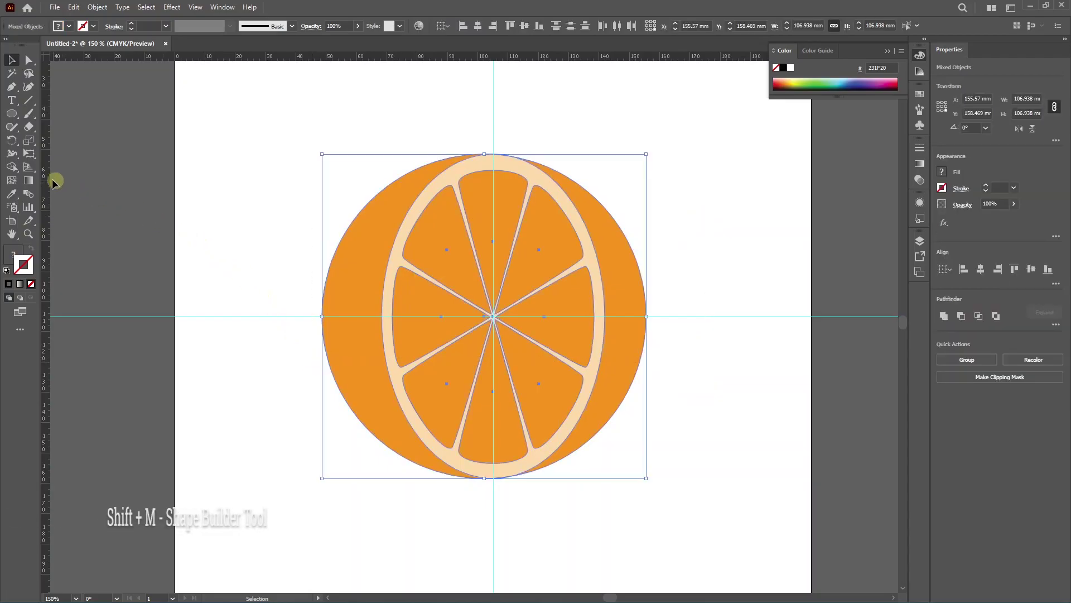
pyautogui.keyDown('alt'); pyautogui.click(631, 286); pyautogui.keyUp('alt')
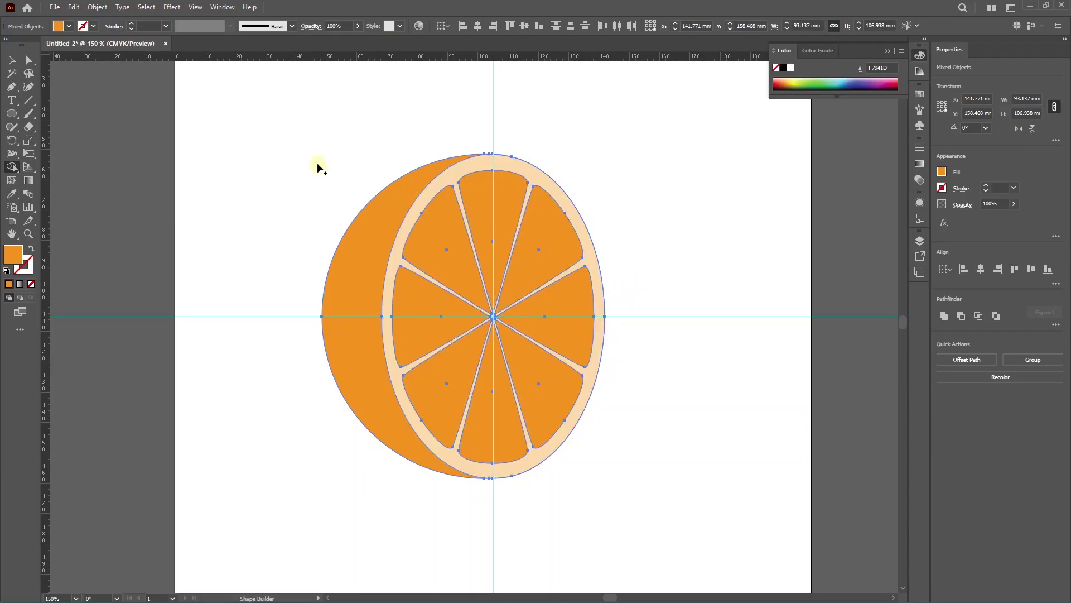
# Step: Group the half orange and rotate it counter-clockwise so its oval cut face leans towards the upper left
pyautogui.press('v')
pyautogui.hotkey('ctrl', '-')
pyautogui.moveTo(555, 431); pyautogui.dragTo(507, 346)
pyautogui.click(588, 359)
# Step: Unlock all objects and delete the horizontal and vertical guides
pyautogui.hotkey('ctrl', 'alt', '2')
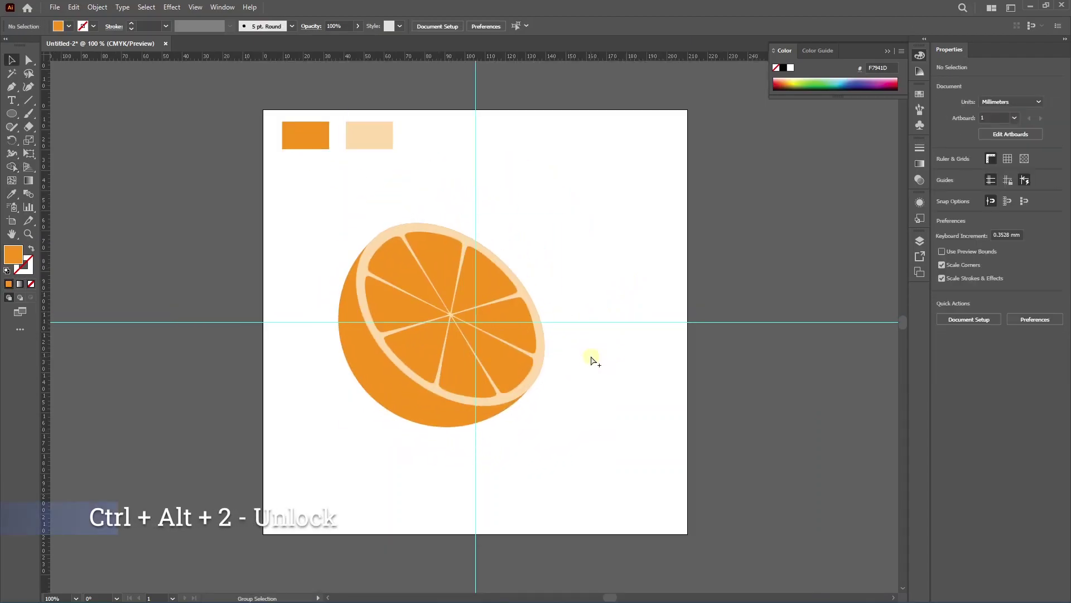
pyautogui.click(611, 294)
pyautogui.click(611, 322)
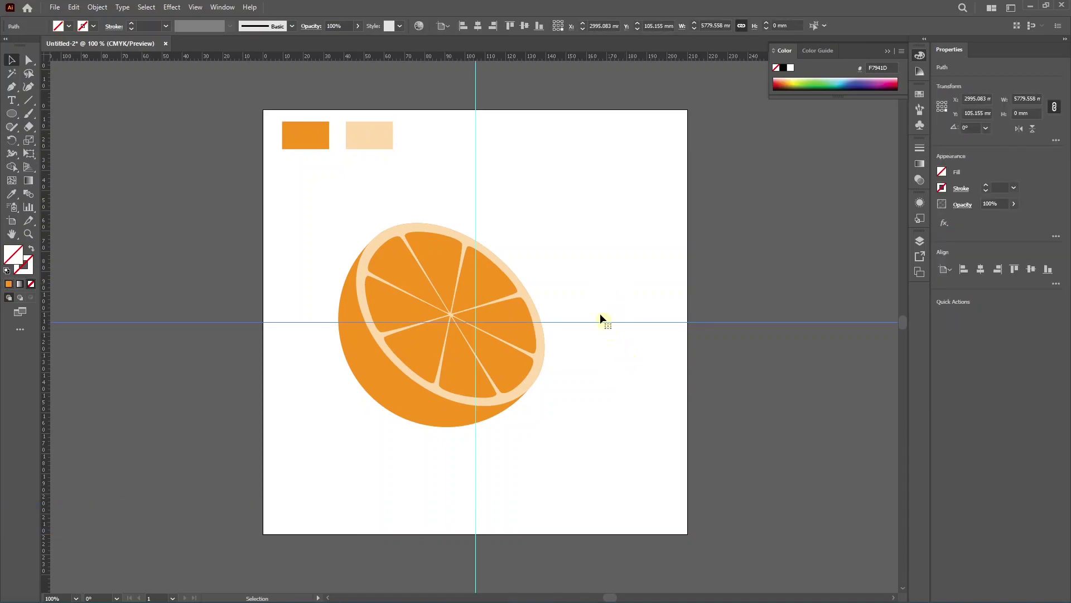
pyautogui.press('Delete')
pyautogui.click(476, 187)
pyautogui.press('Delete')
# Step: Duplicate the half orange to its right and reflect the copy across the vertical axis at 90°
pyautogui.moveTo(316, 215); pyautogui.dragTo(567, 453)
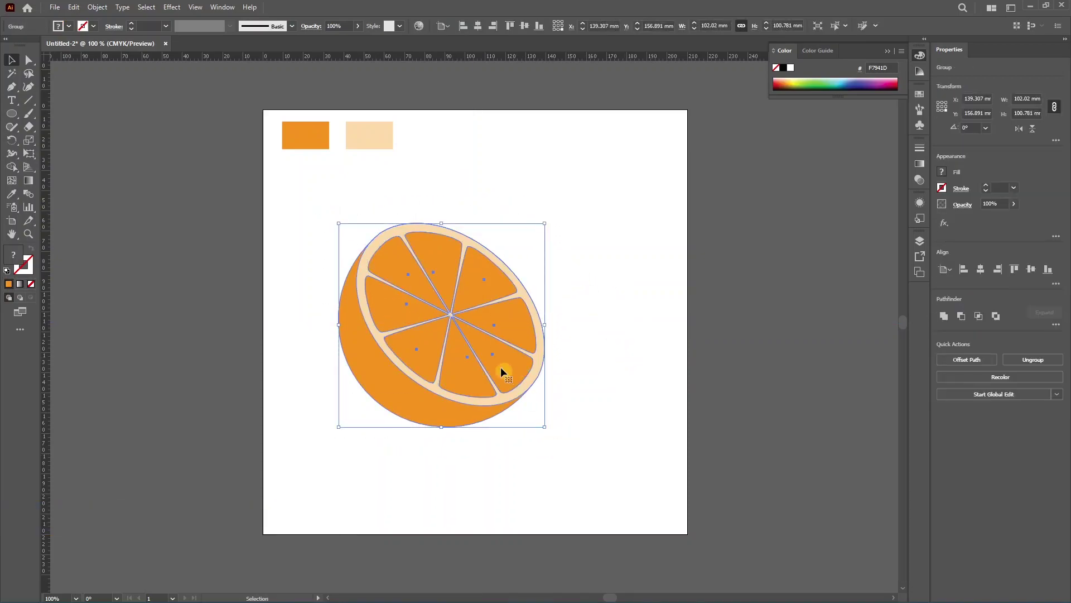
pyautogui.moveTo(432, 336); pyautogui.dragTo(614, 333)
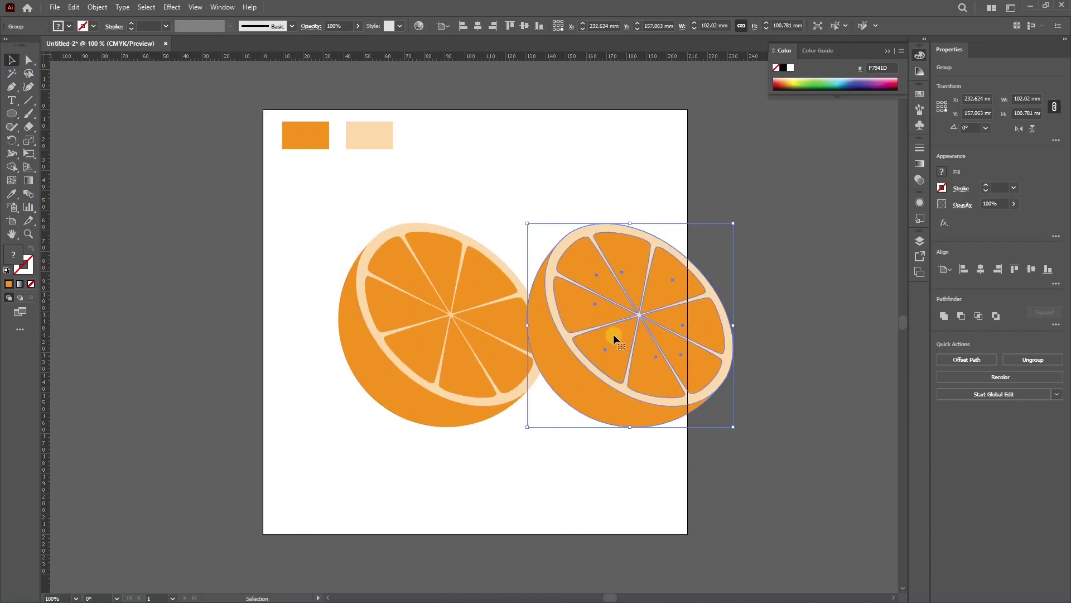
pyautogui.rightClick(614, 334)
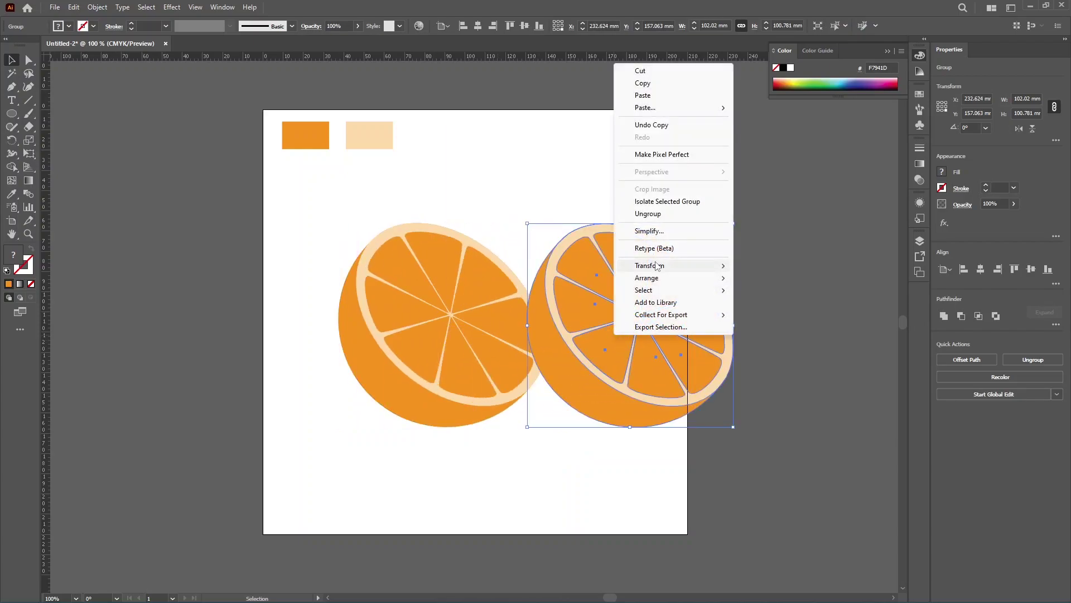
pyautogui.moveTo(710, 272)
pyautogui.click(767, 307)
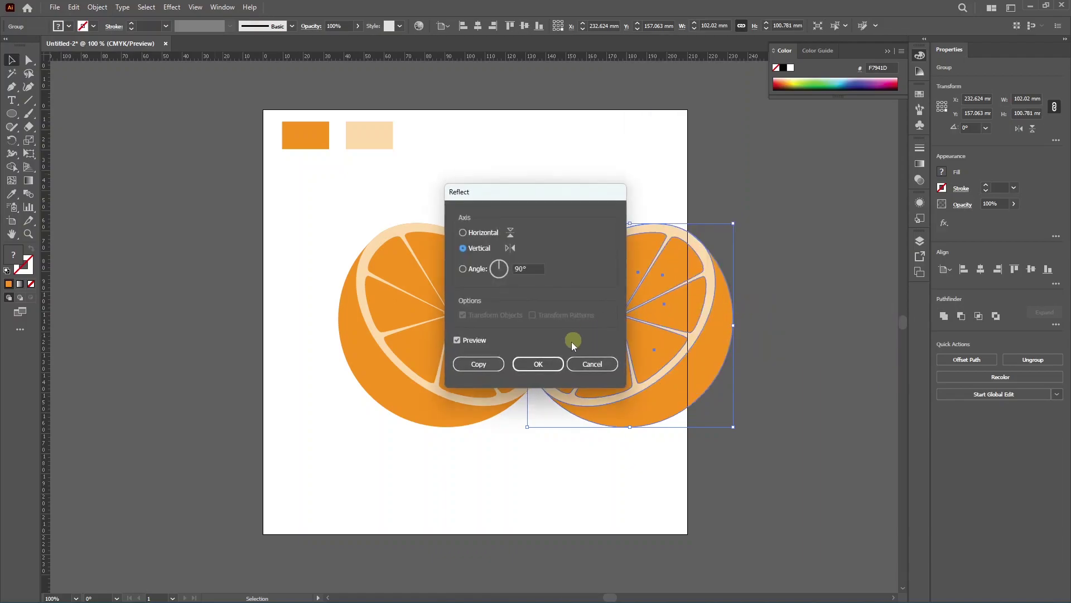
pyautogui.click(547, 367)
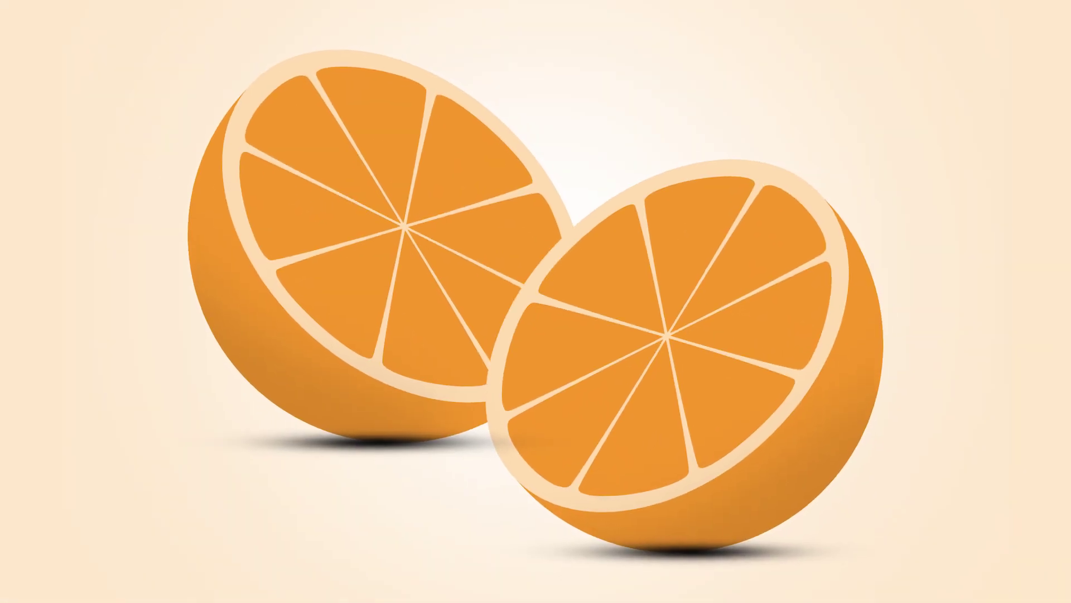